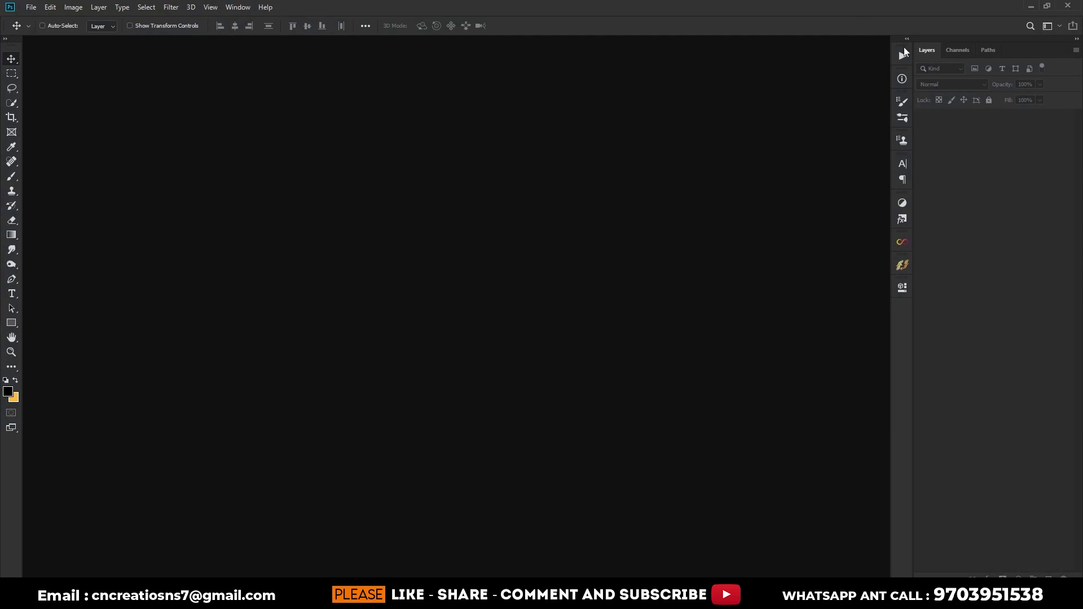
Run Action 1 to generate Untitled-1, a wide spread with page and margin guides
left_click(903, 55)
left_click(807, 245)
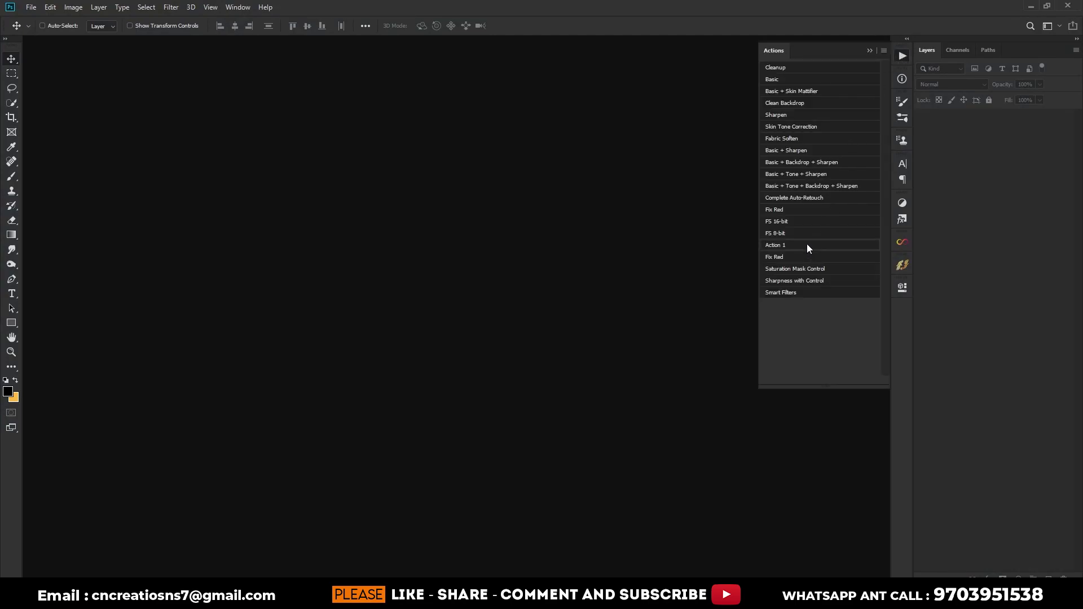
left_click(869, 52)
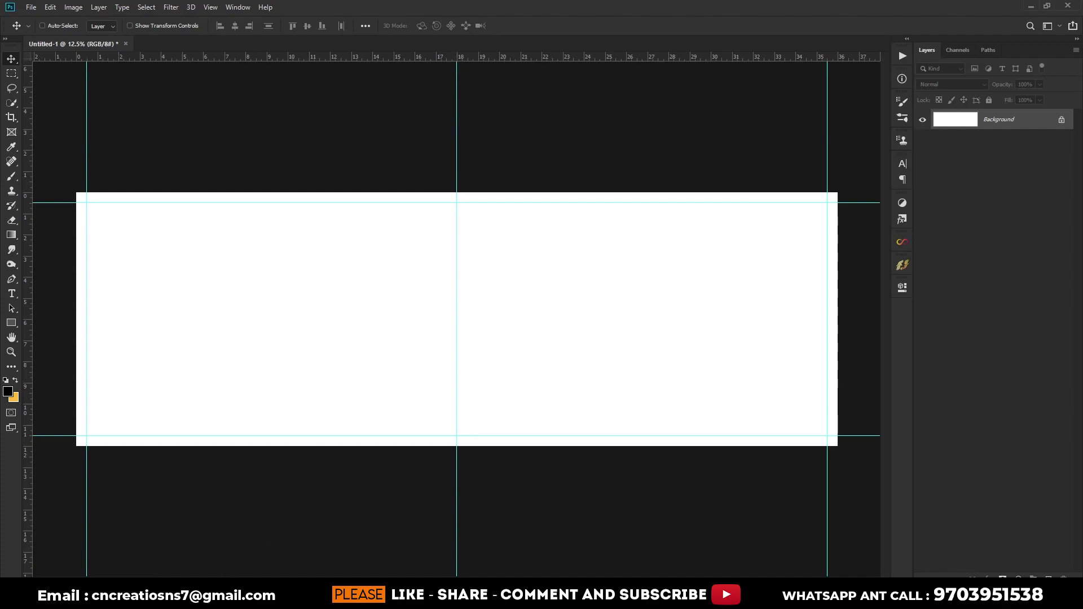
Draw a stroke-less black rectangle over the left page and a smaller one on the right page
left_click(10, 324)
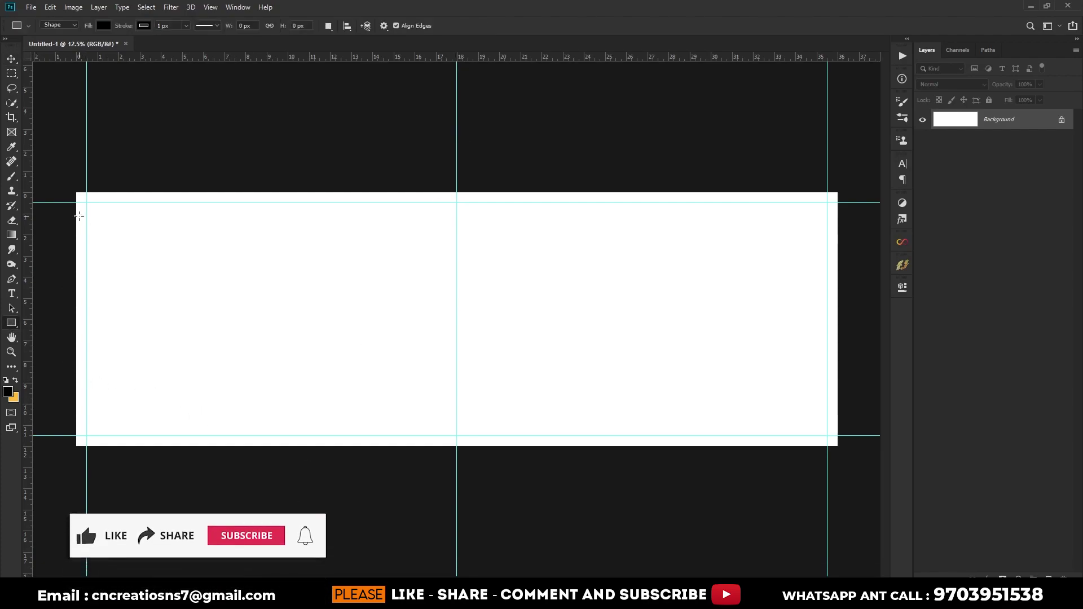
left_click_drag(74, 191, 437, 449)
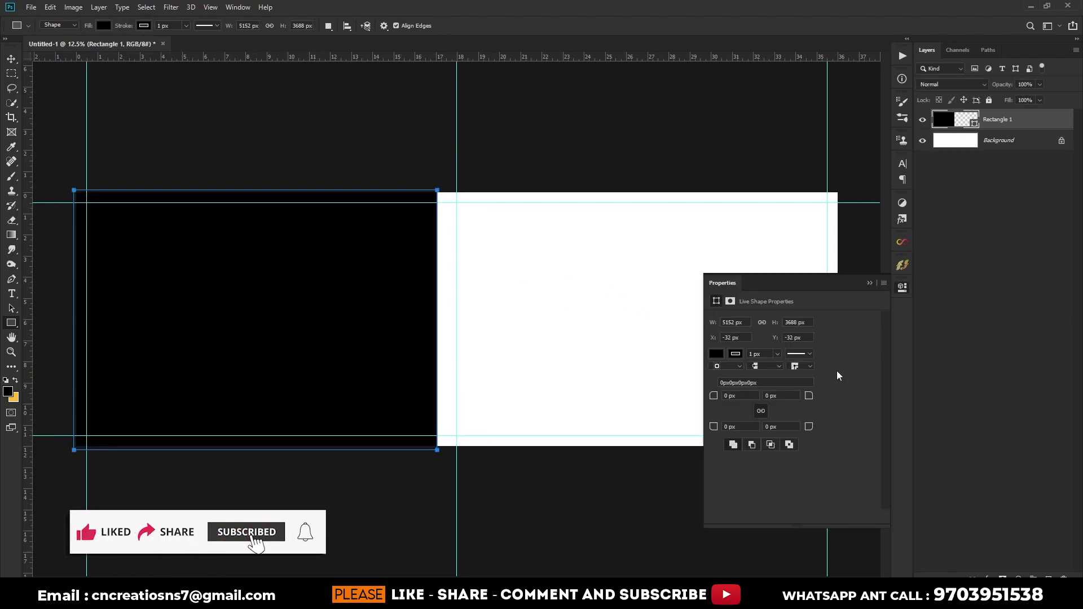
left_click(735, 354)
left_click(724, 375)
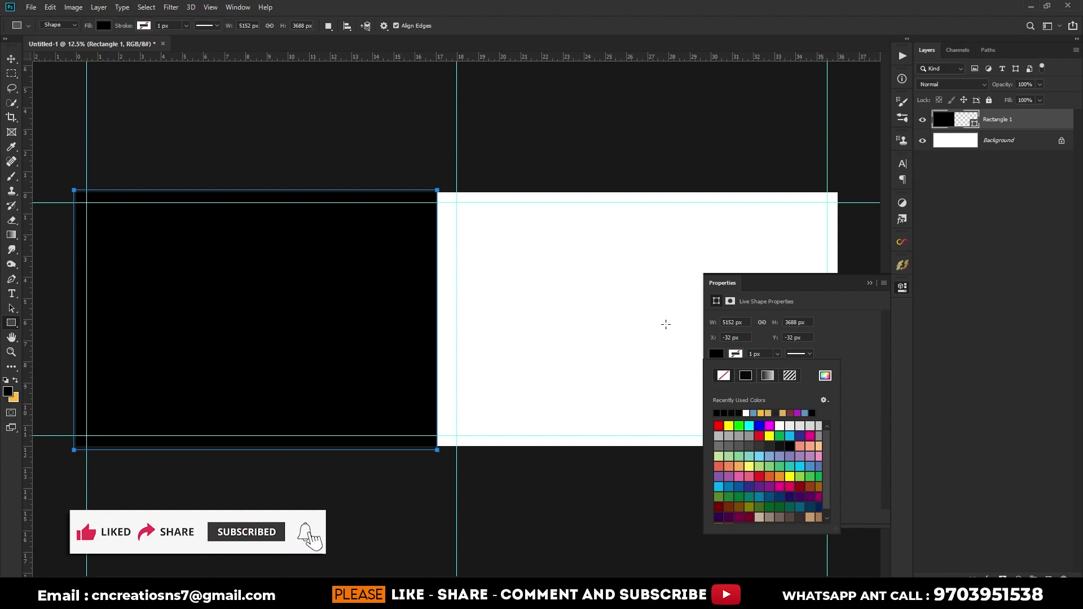
left_click(870, 283)
left_click(869, 282)
mouse_move(495, 251)
left_mouse_down()
mouse_move(655, 399)
mouse_move(676, 381)
left_mouse_up()
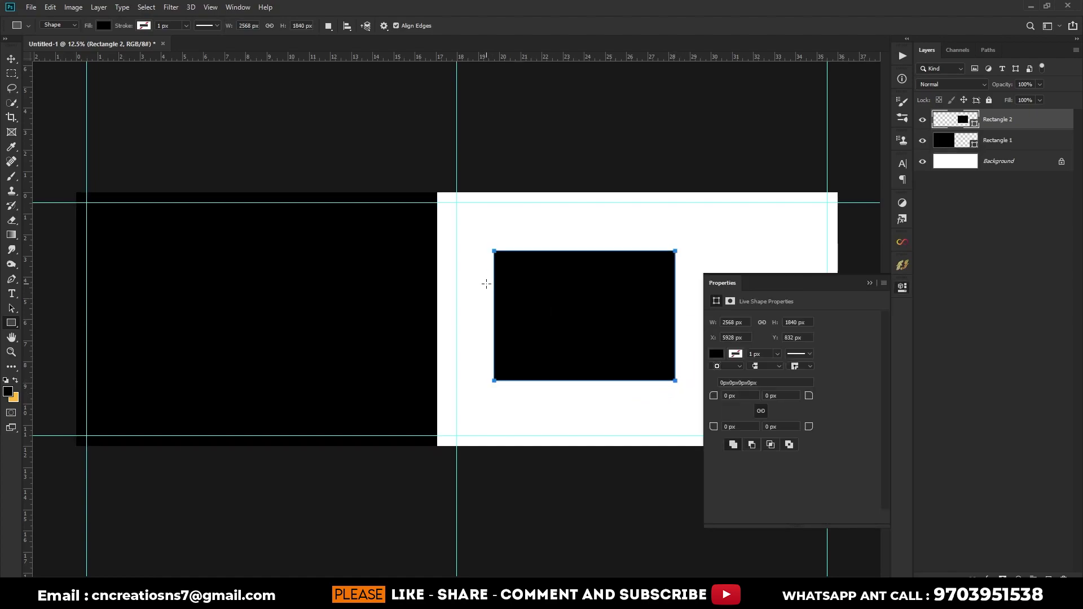
Move the small rectangle onto the left page and fill it red
left_click(869, 283)
key("v")
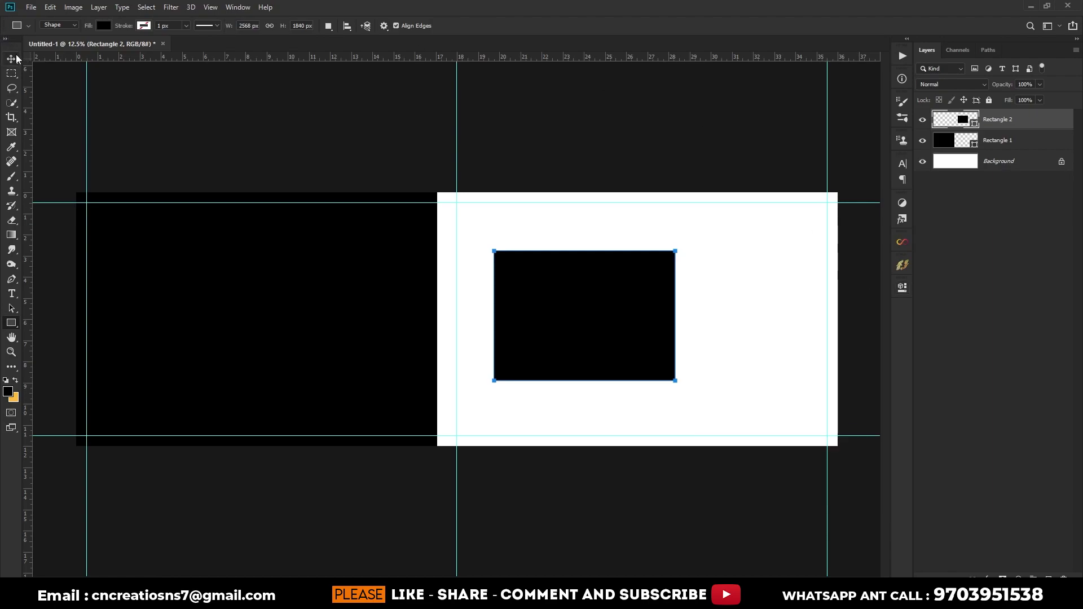
left_click_drag(618, 312, 237, 308)
double_click(948, 126)
left_click(699, 281)
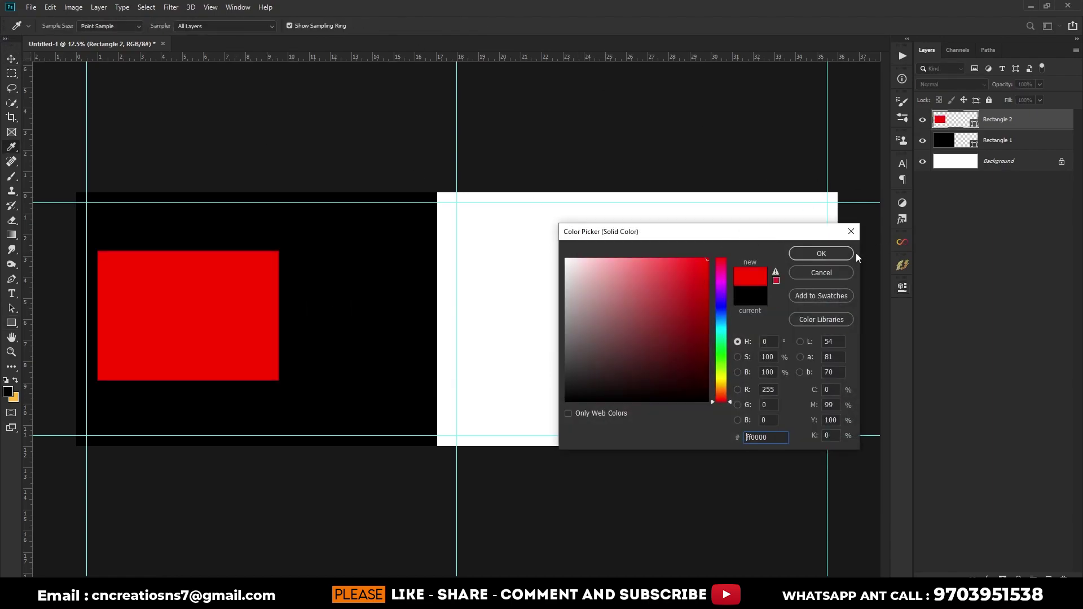
left_click(817, 256)
Centre the red rectangle vertically on the canvas and duplicate its layer
left_click_drag(206, 303, 198, 315)
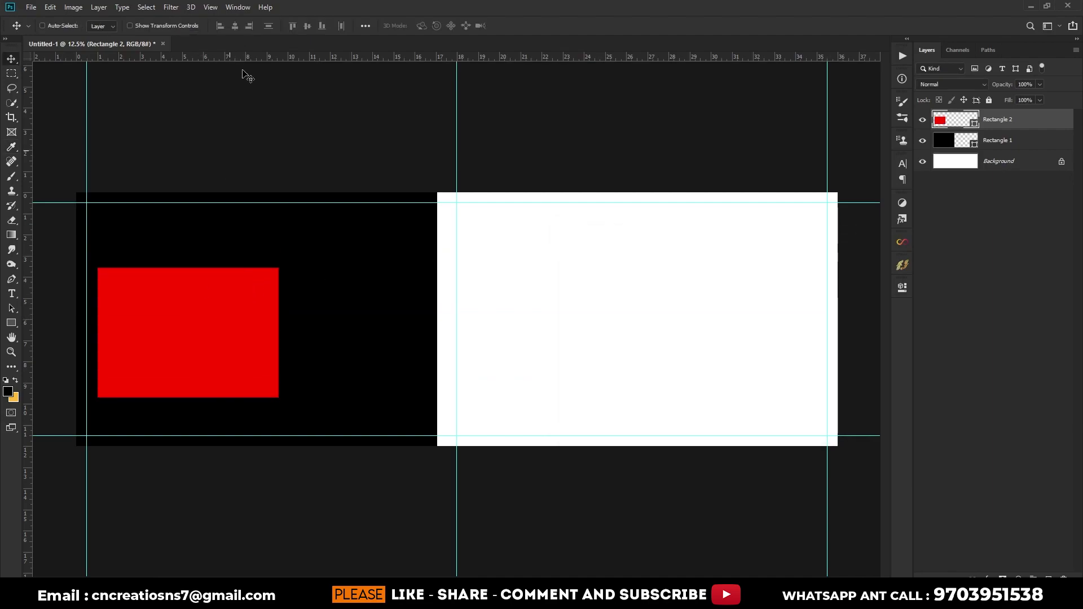
left_click(366, 25)
left_click(402, 128)
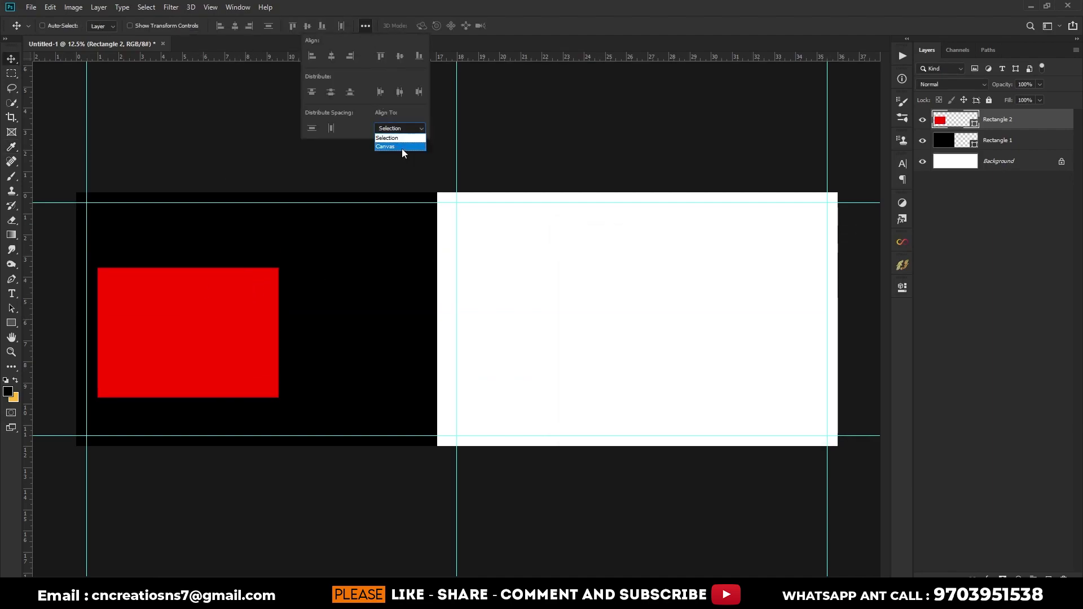
left_click(402, 148)
left_click(402, 55)
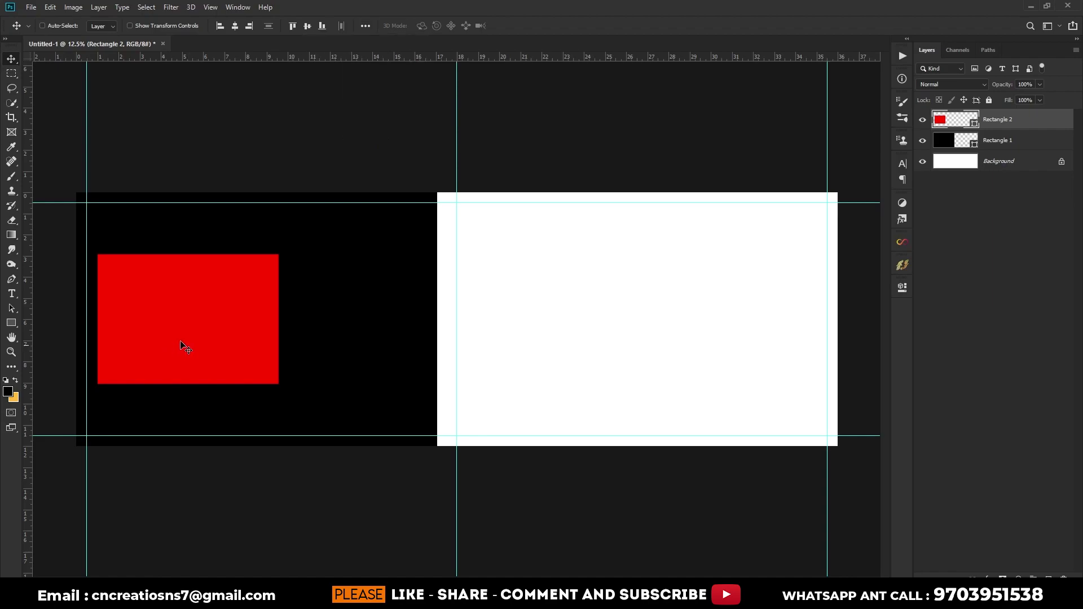
key("ctrl")
key("ctrl+j")
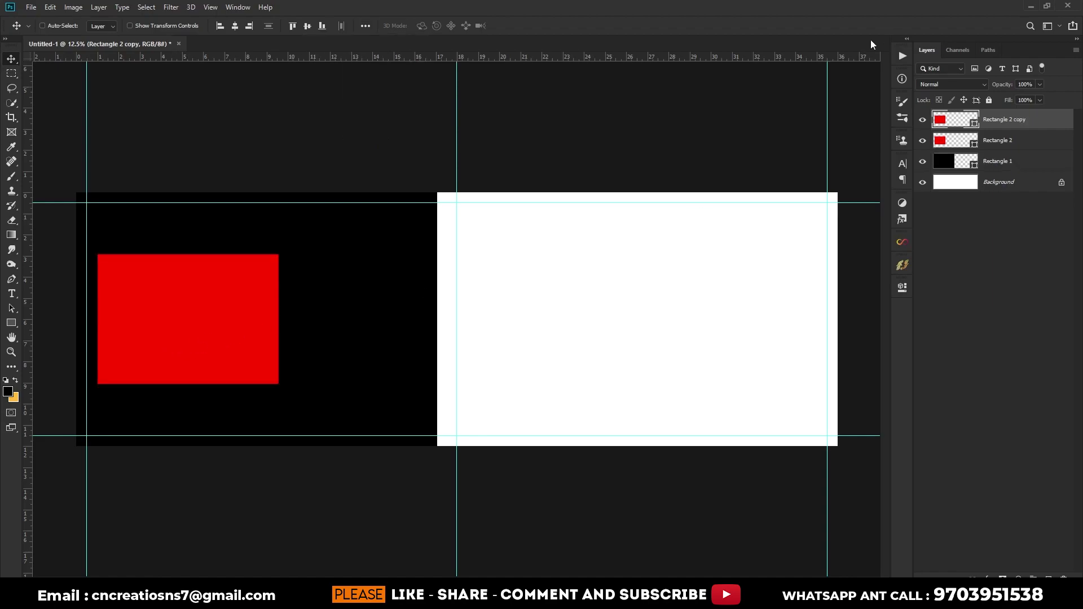
Change the lower rectangle's fill to white
double_click(945, 139)
left_click(513, 204)
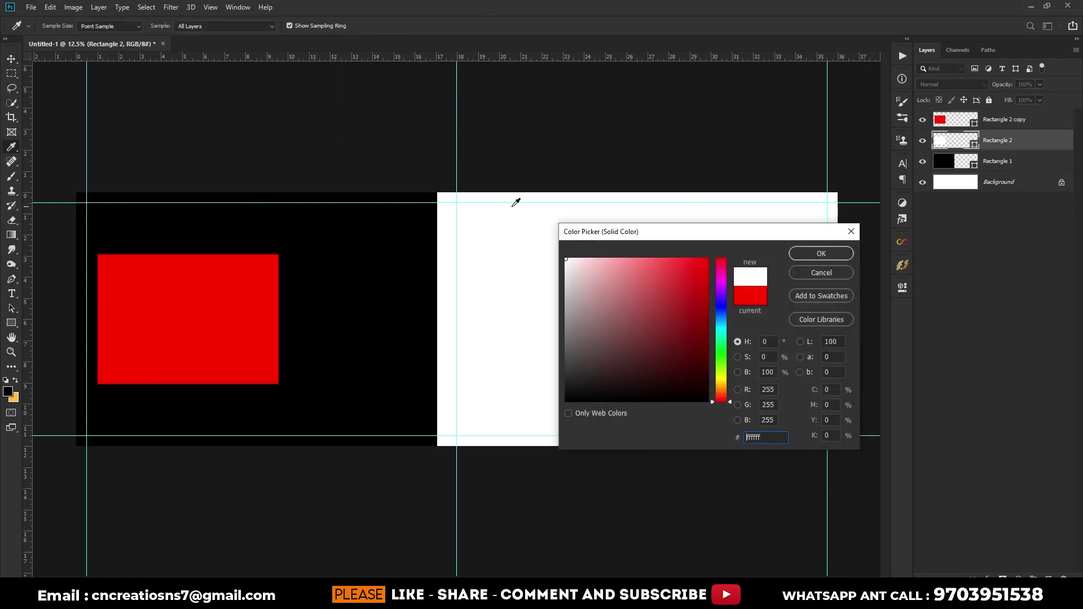
left_click(839, 255)
scroll(225, 249, "up", 3)
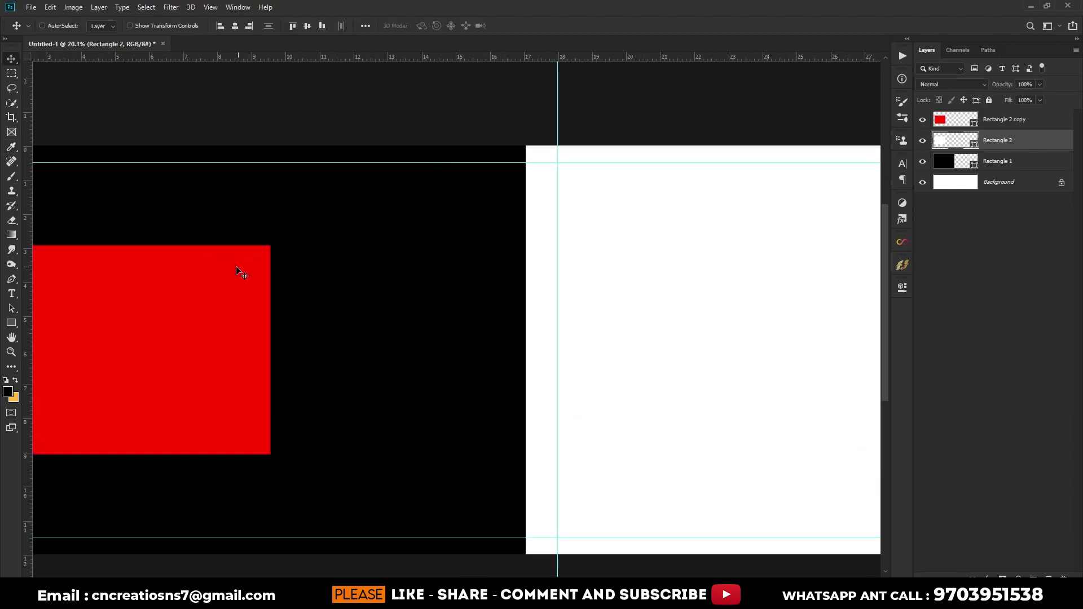
left_click_drag(242, 273, 501, 240)
Stretch the white rectangle so it extends below the red box
key("ctrl+t")
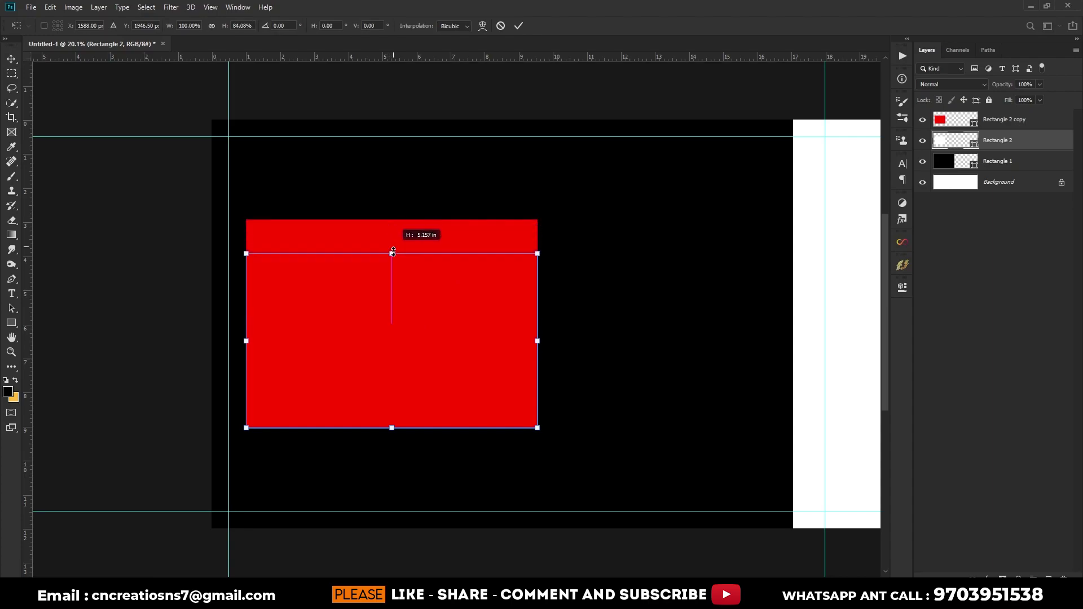
left_click_drag(391, 217, 388, 263)
left_click_drag(246, 345, 236, 348)
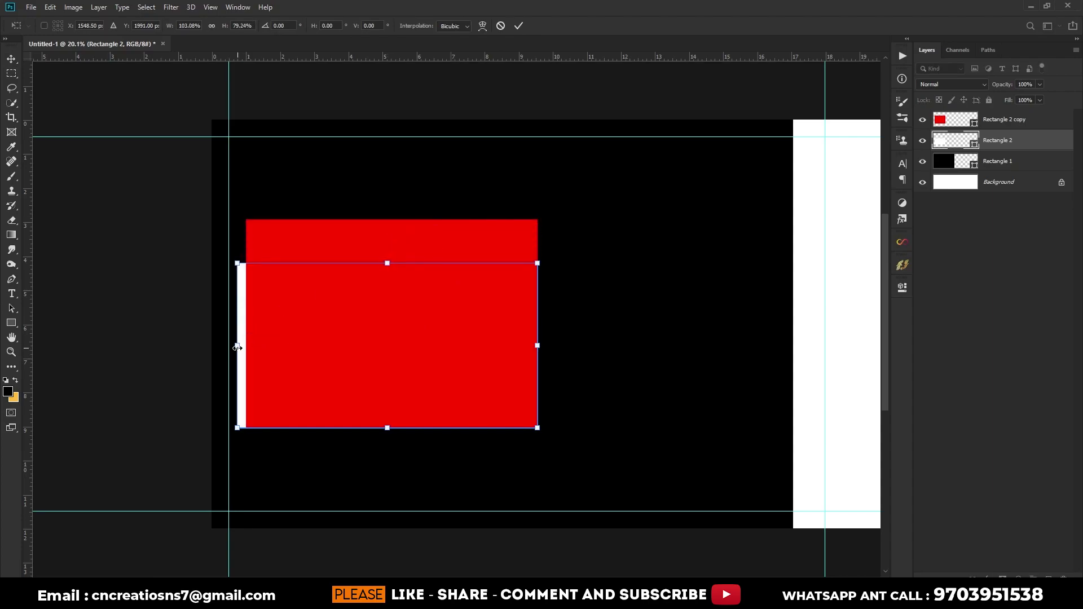
left_click_drag(545, 348, 556, 348)
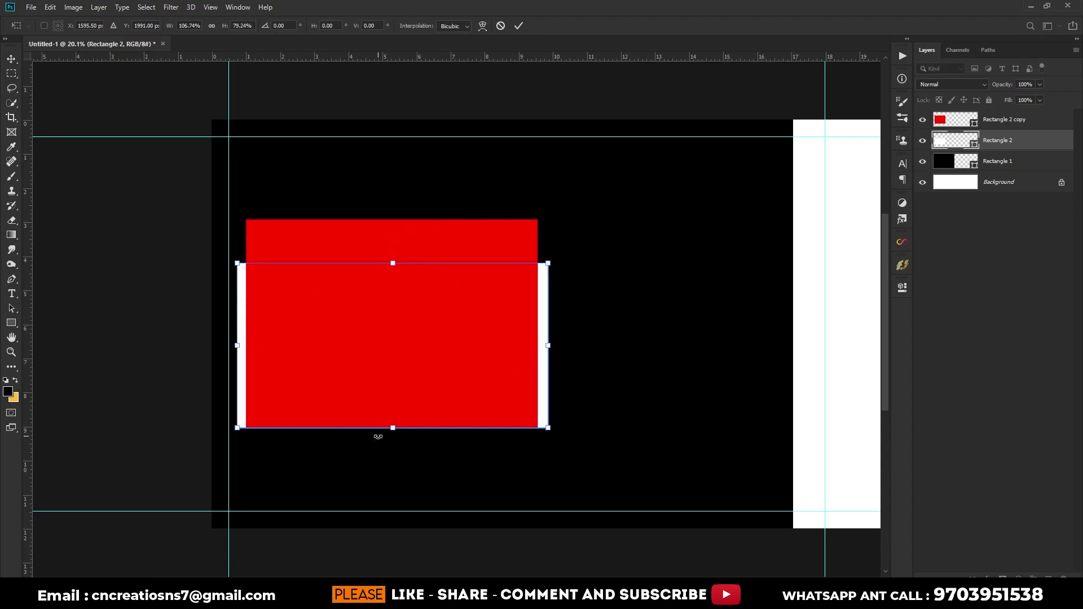
left_click_drag(394, 429, 394, 470)
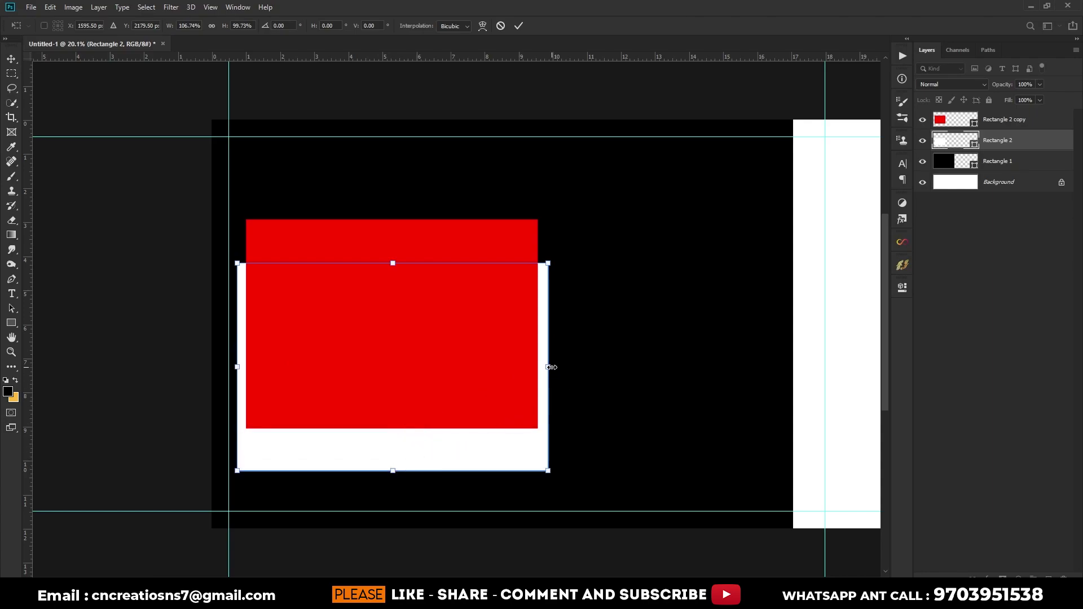
left_click_drag(551, 367, 549, 367)
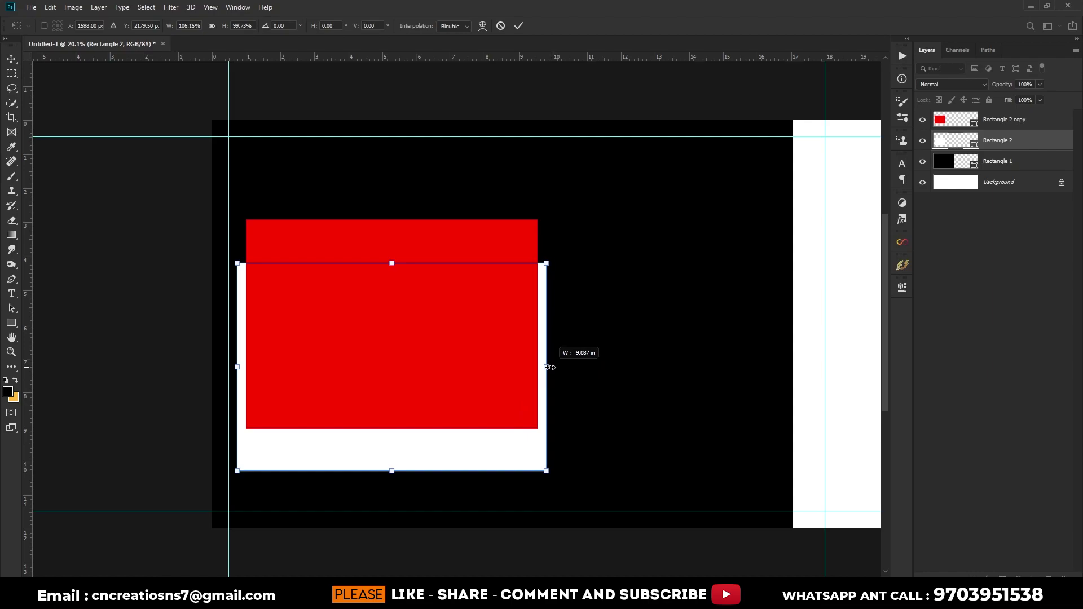
left_click_drag(390, 473, 390, 480)
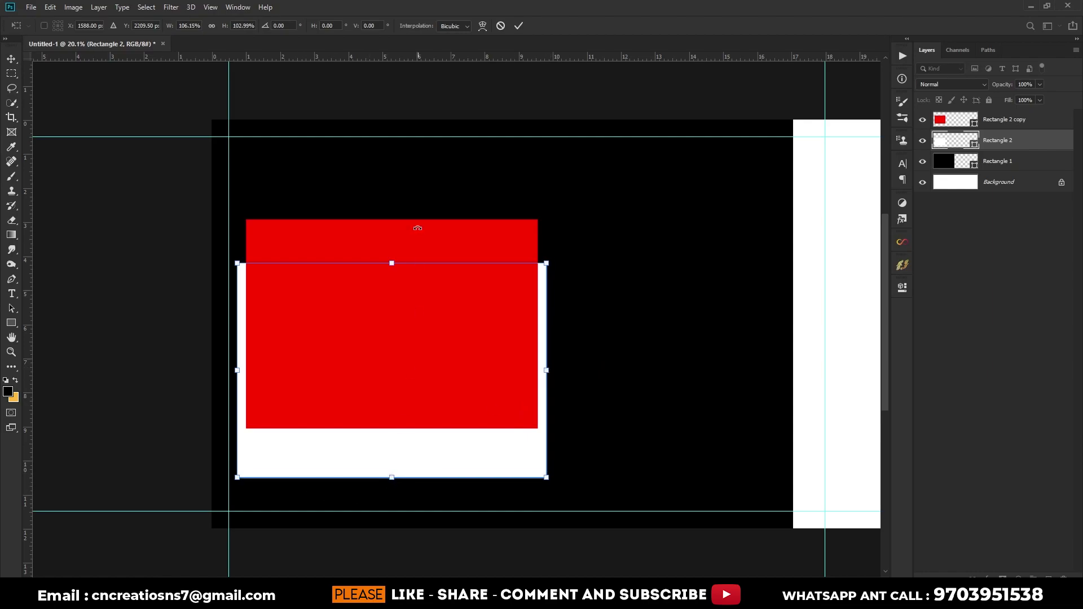
left_click_drag(394, 263, 393, 220)
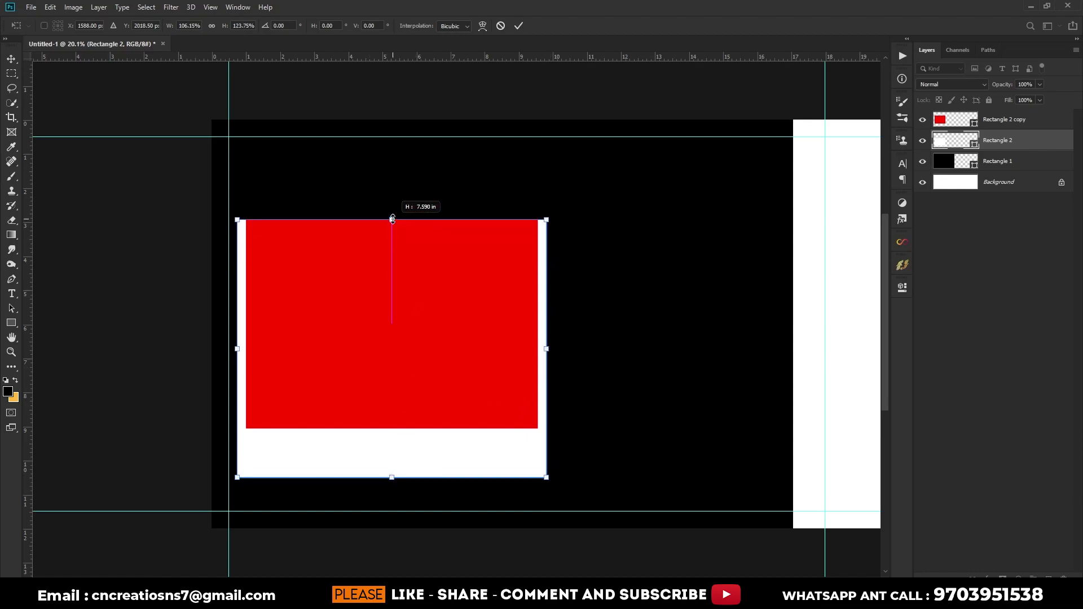
left_click(519, 25)
Trim the white rectangle's sides to match the red box's width
scroll(432, 275, "down", 1)
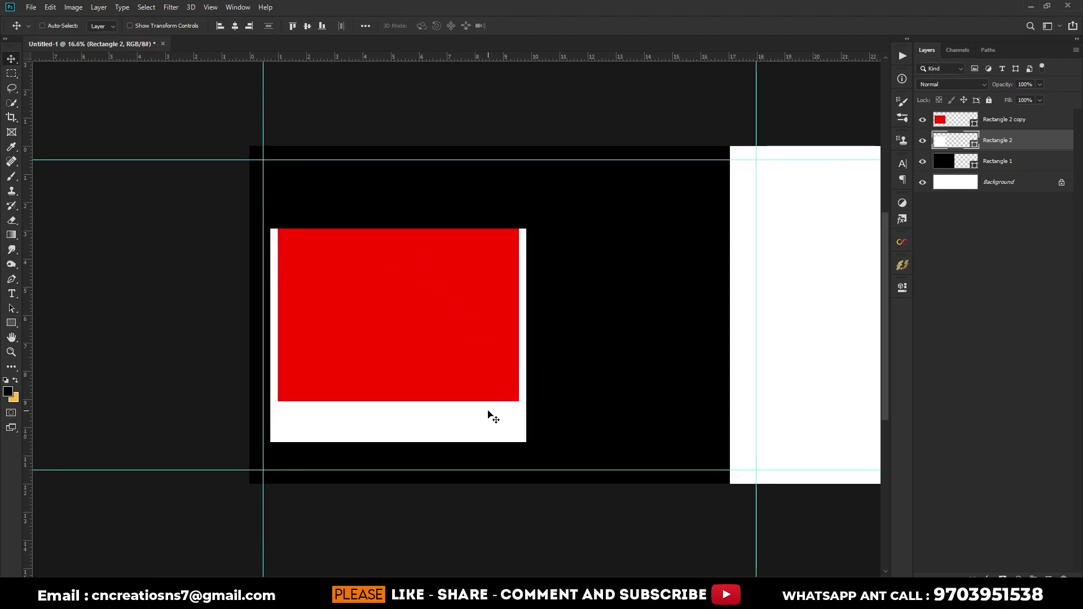
key("ctrl+t")
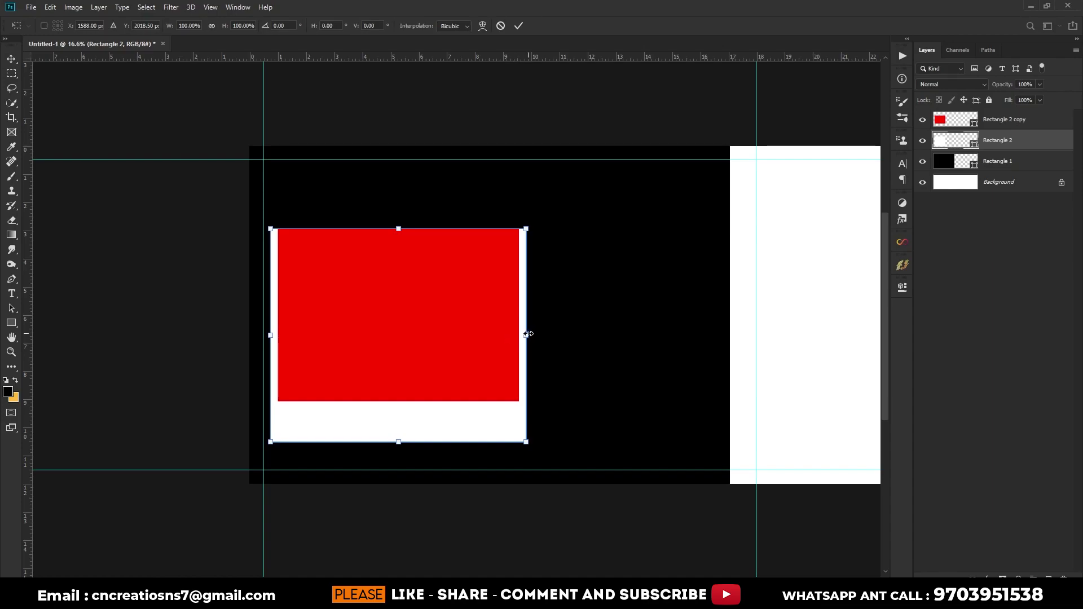
left_click_drag(528, 334, 519, 334)
left_click_drag(270, 337, 277, 336)
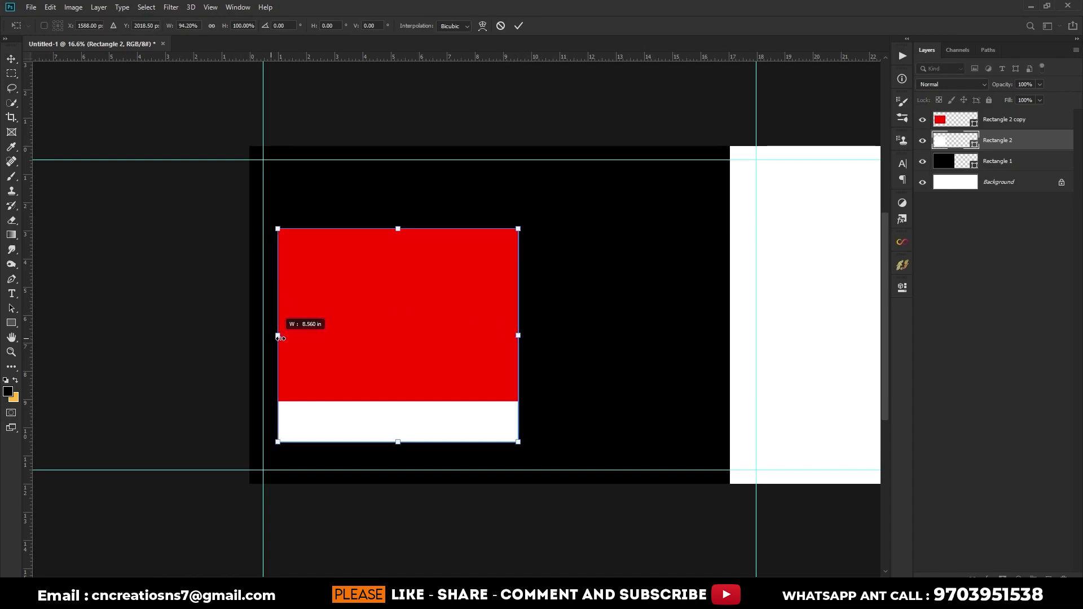
left_click(518, 26)
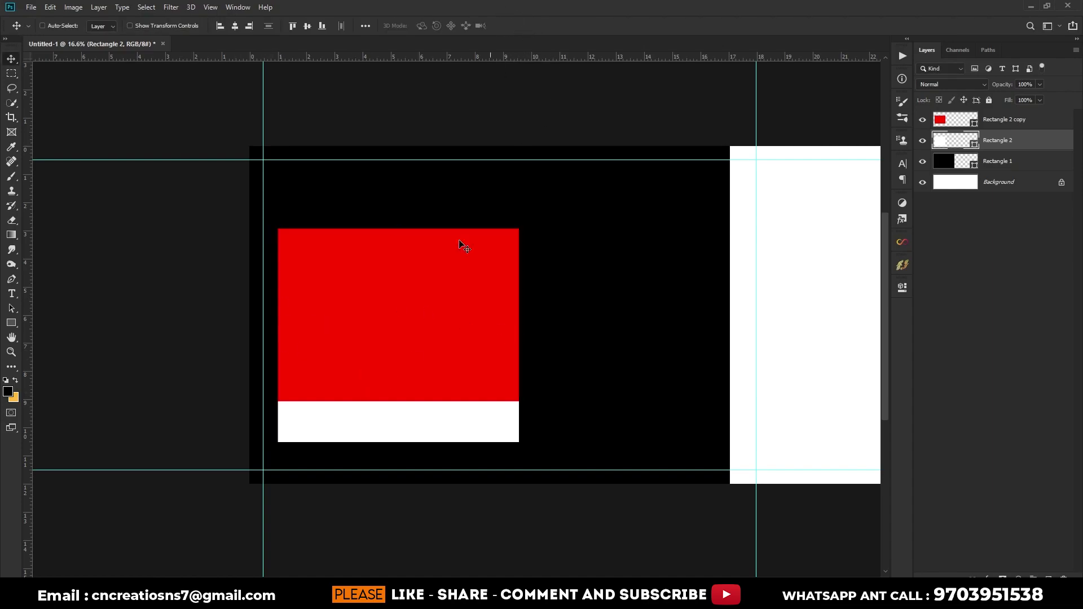
key("ctrl+0")
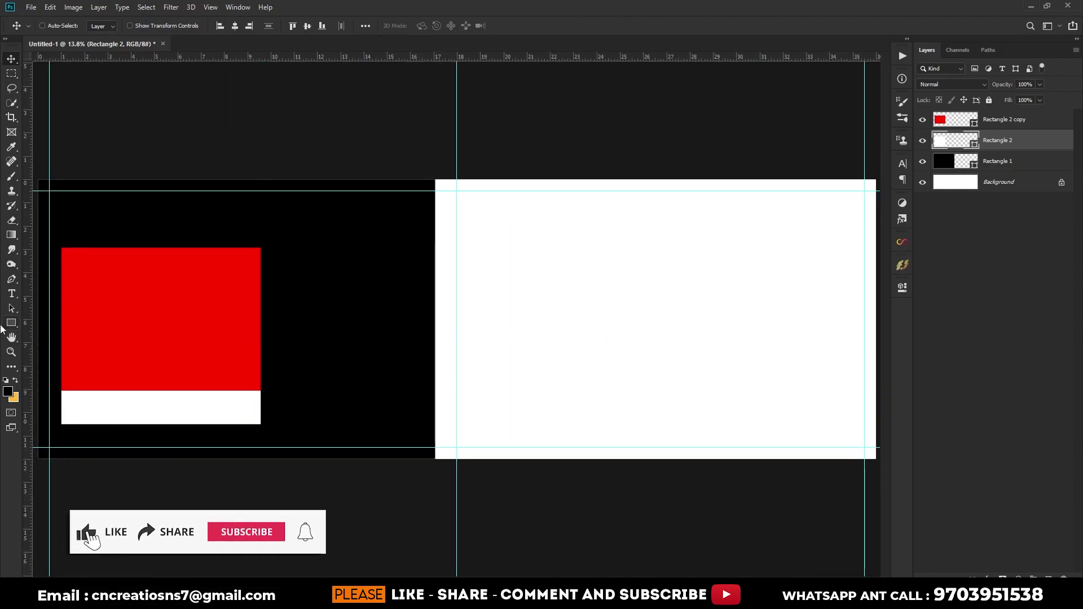
Draw Rectangle 3 over the middle panel, move it to the top of the stack, and fill it 000000
left_click(10, 325)
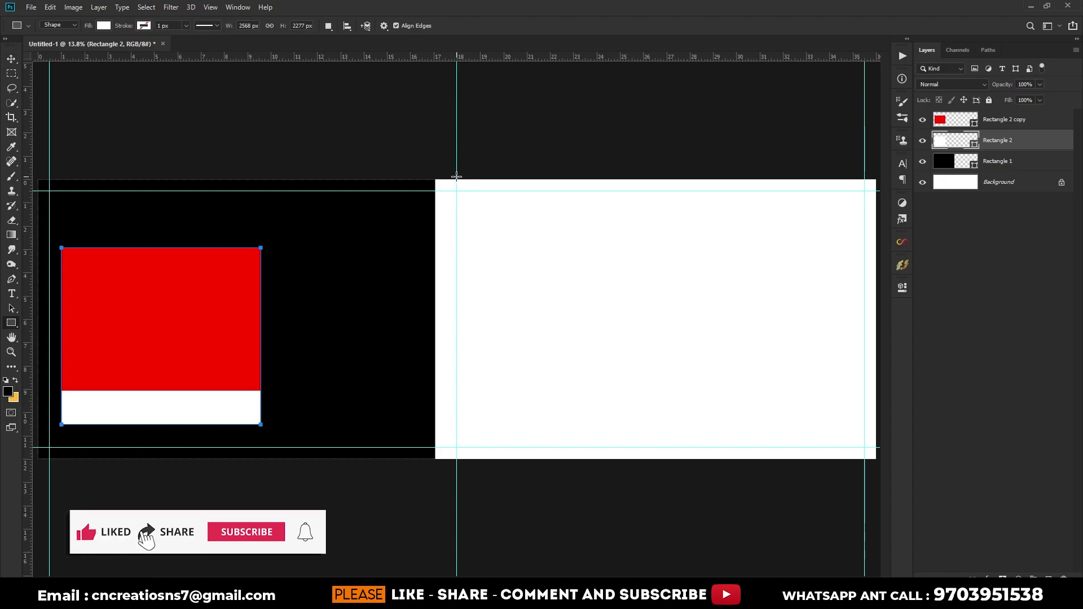
left_click_drag(456, 176, 668, 474)
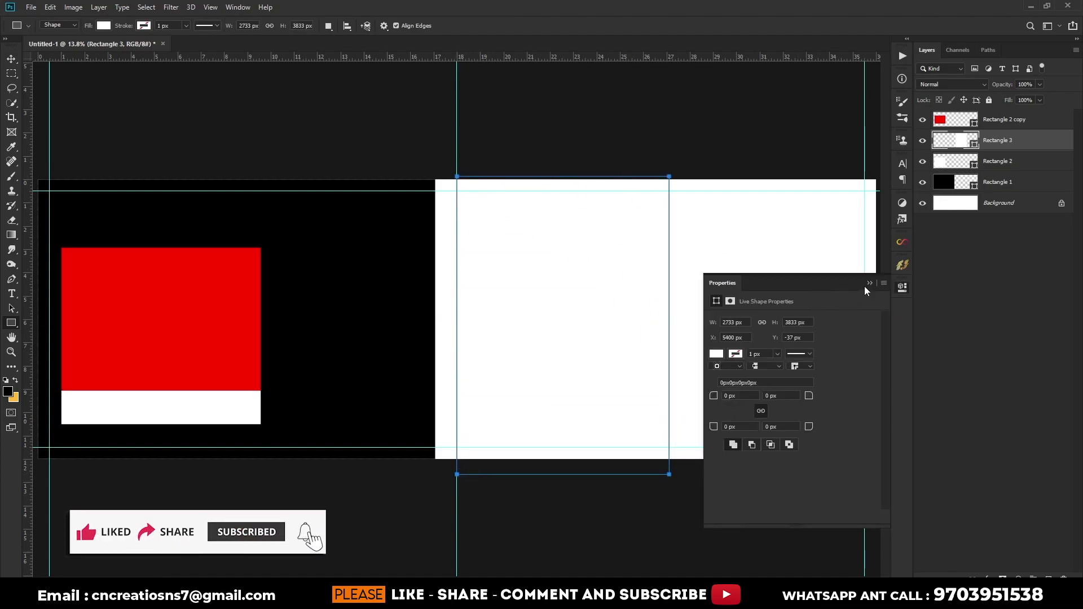
key("v")
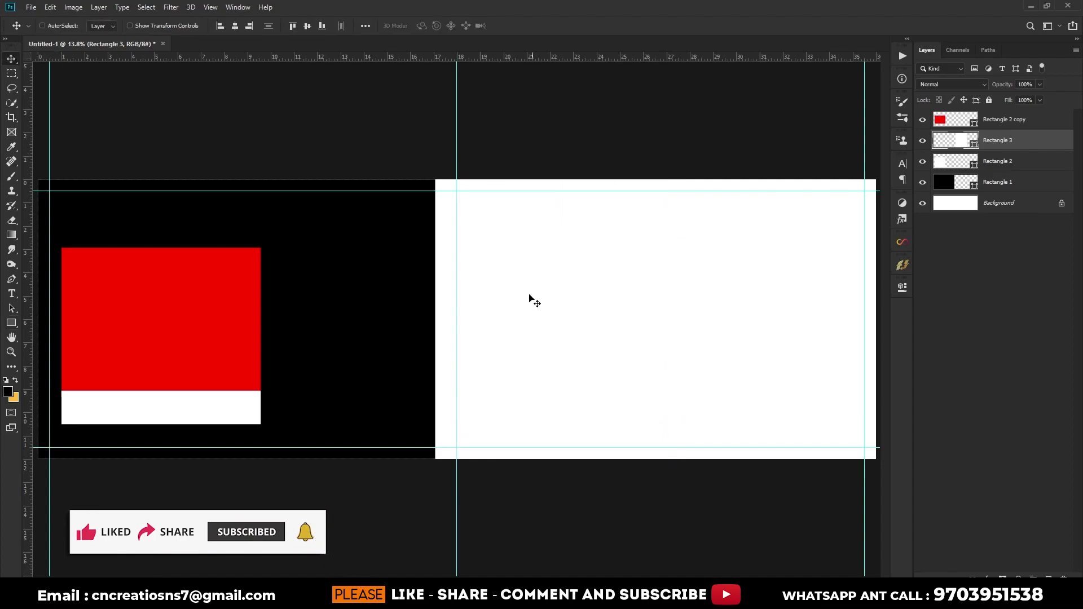
left_click_drag(1004, 144, 965, 114)
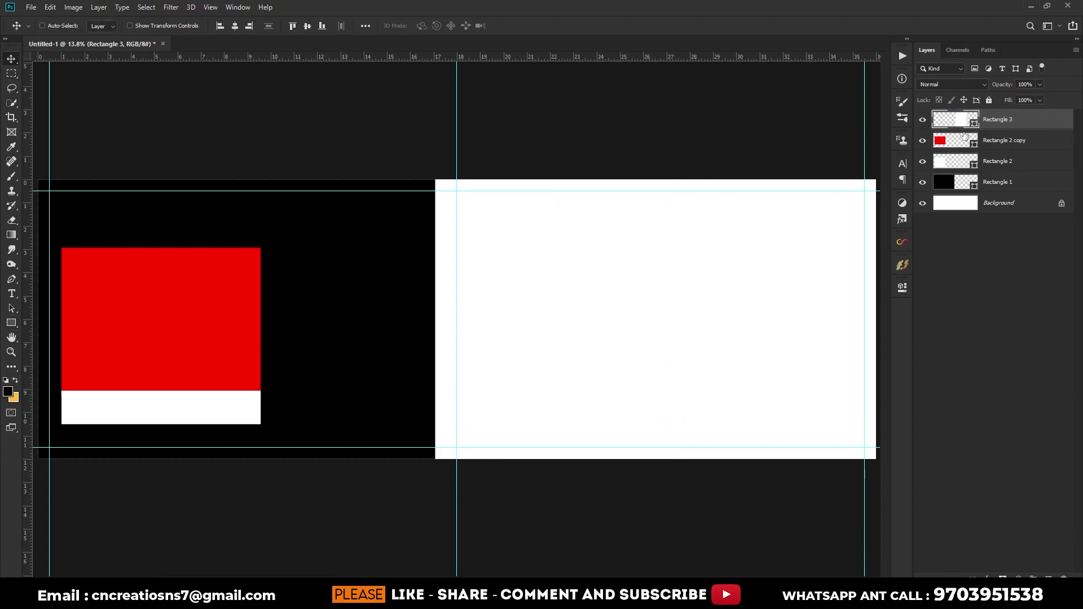
double_click(953, 124)
type("000000")
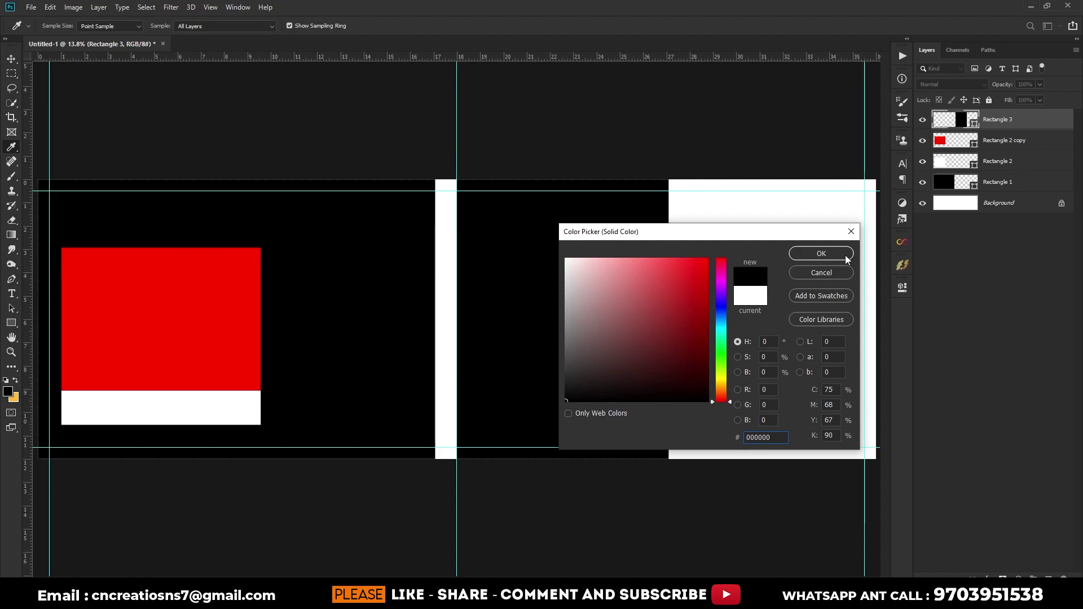
key("Return")
scroll(727, 303, "up", 1)
scroll(658, 288, "up", 1)
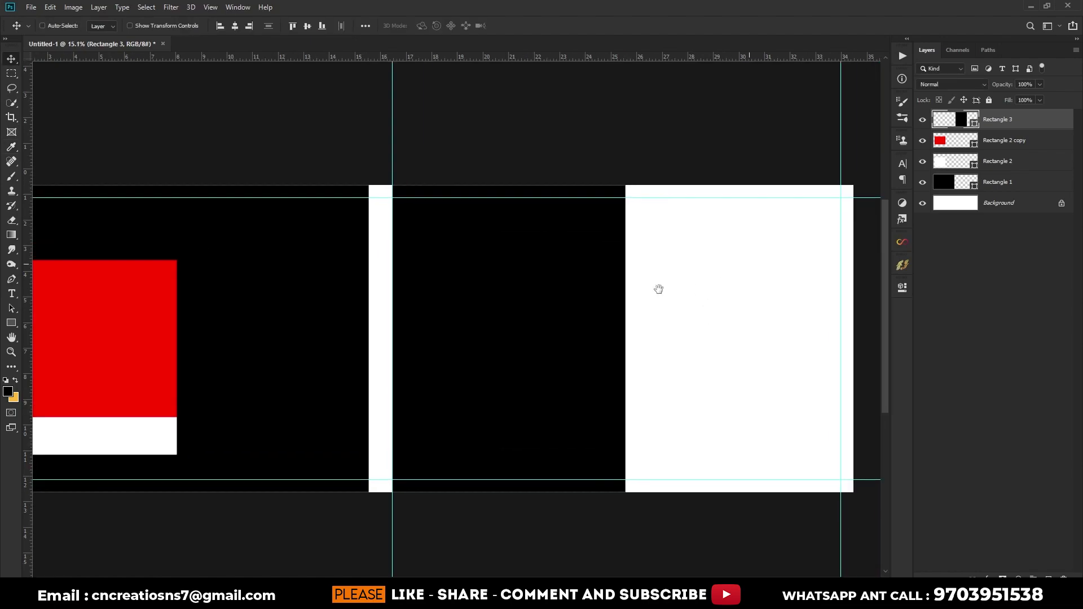
scroll(689, 299, "up", 1)
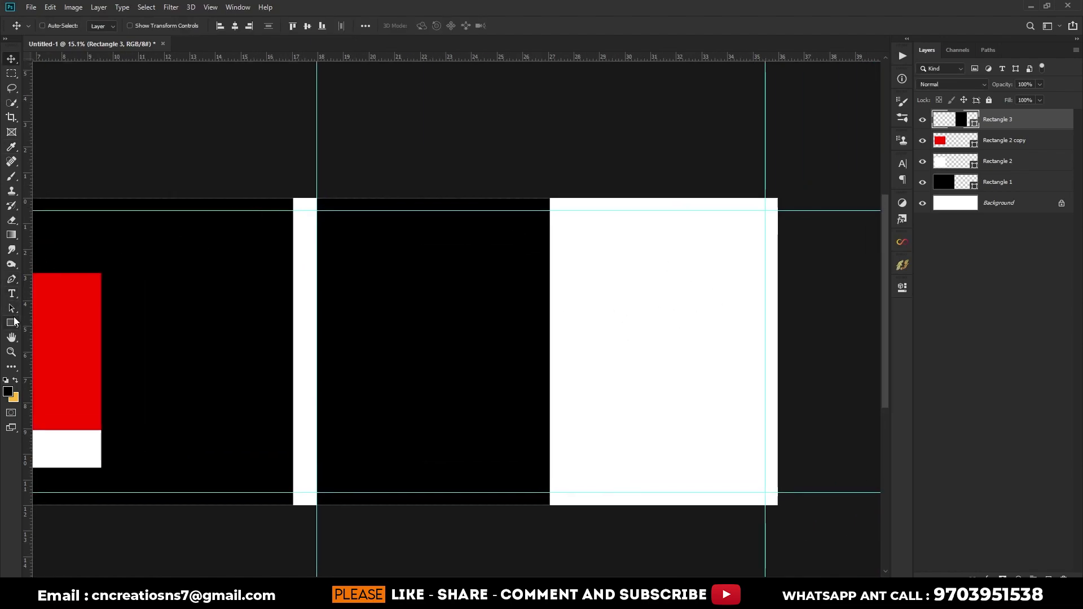
left_click(11, 323)
Draw black Rectangle 4 as a frame inside the white right page
left_click_drag(599, 262, 736, 438)
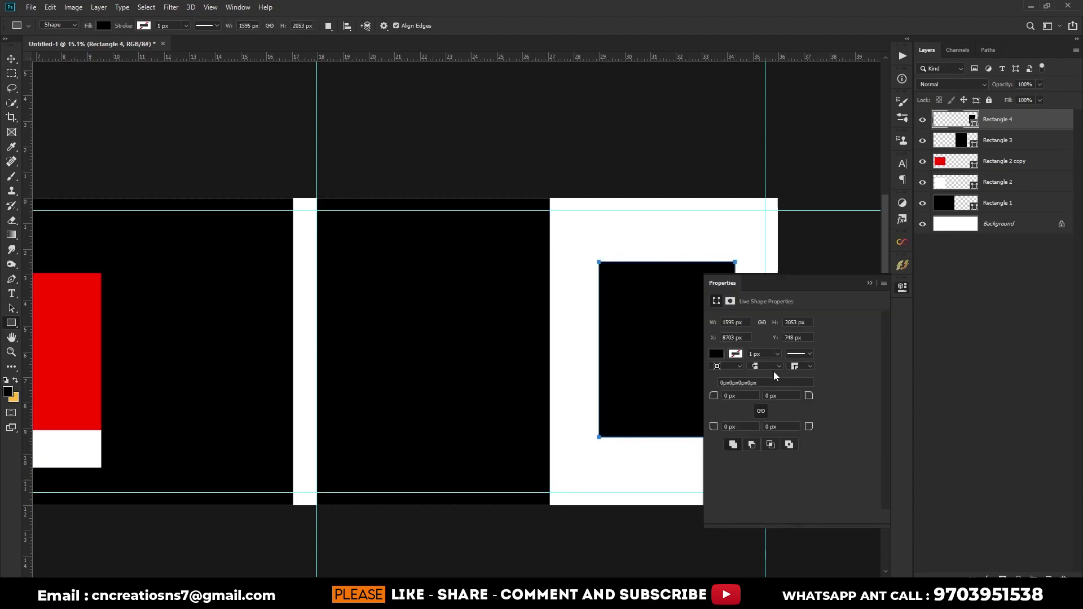
left_click(869, 282)
left_click(1033, 146)
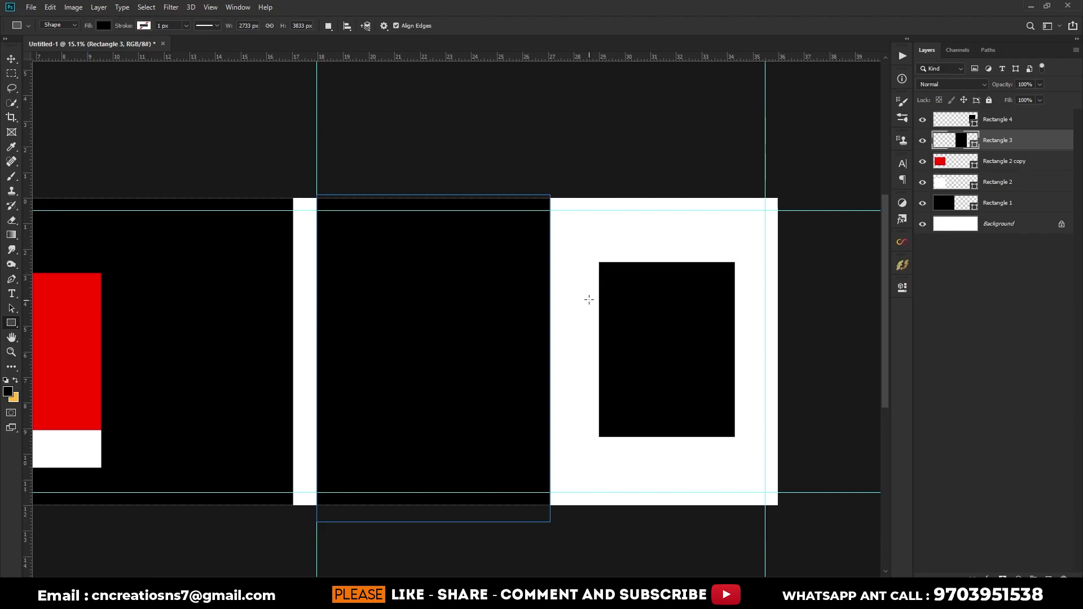
Add overlapping Rectangle 5 at 52% opacity, slightly widened, as a grey shadow
mouse_move(589, 300)
left_mouse_down()
mouse_move(648, 414)
mouse_move(730, 457)
mouse_move(742, 449)
left_mouse_up()
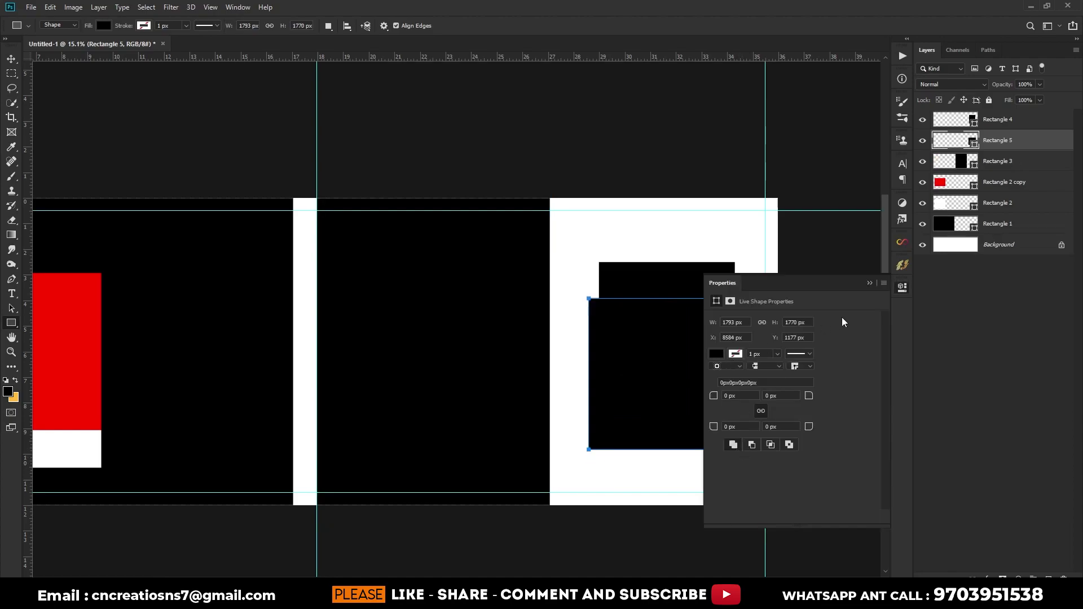
left_click(869, 284)
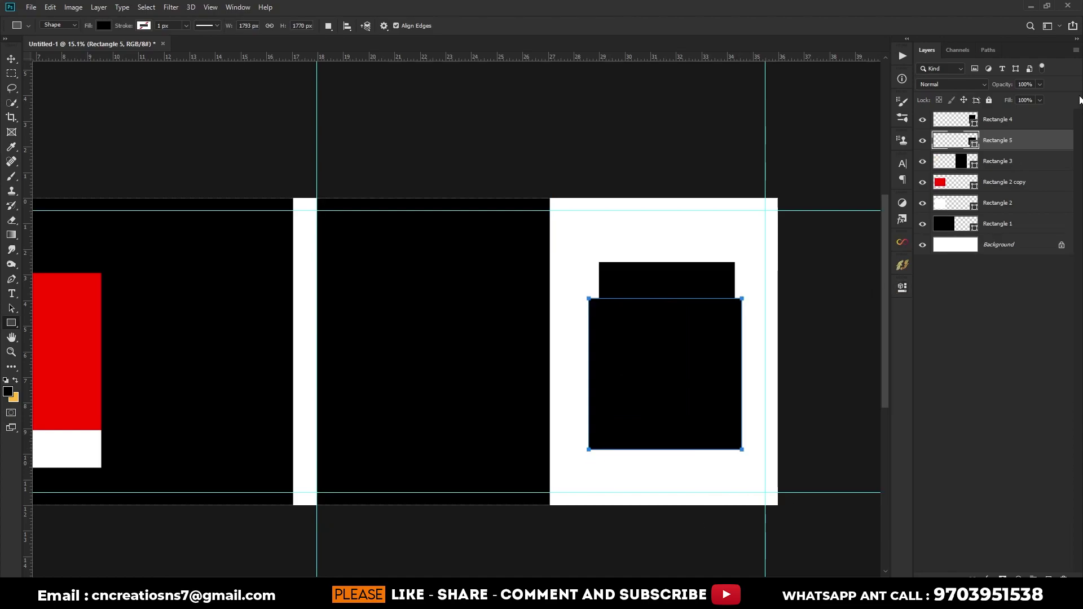
left_click_drag(1029, 98, 1016, 98)
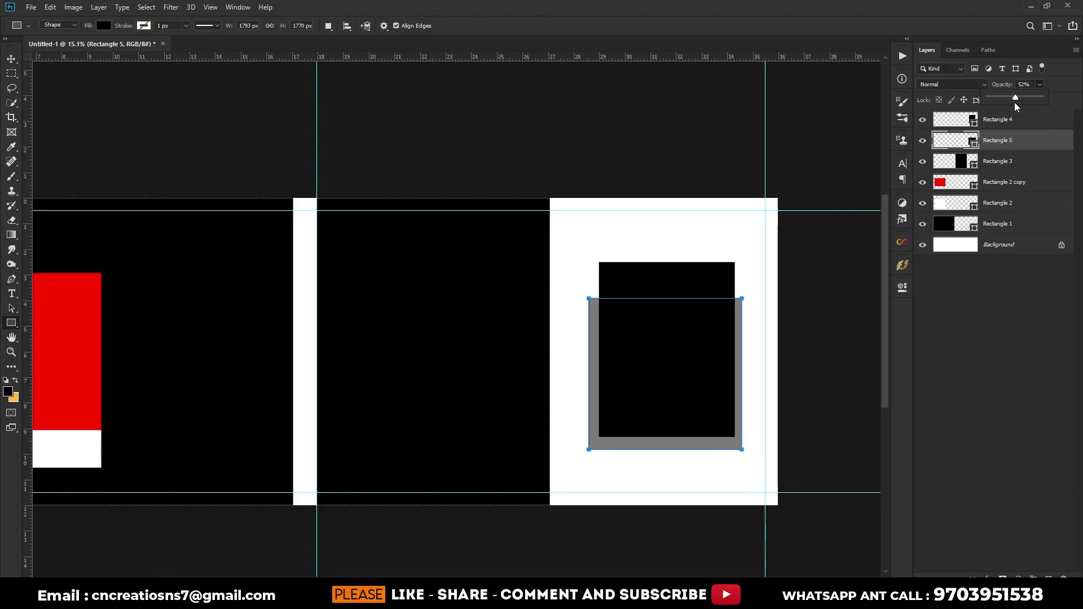
left_click(15, 60)
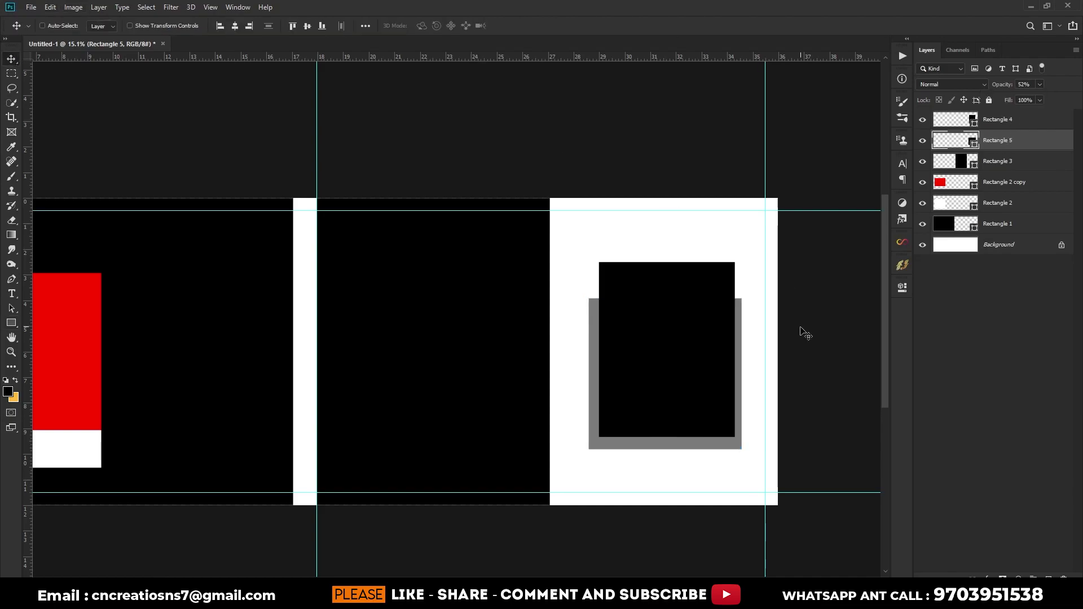
scroll(824, 330, "up", 2)
key("ctrl+t")
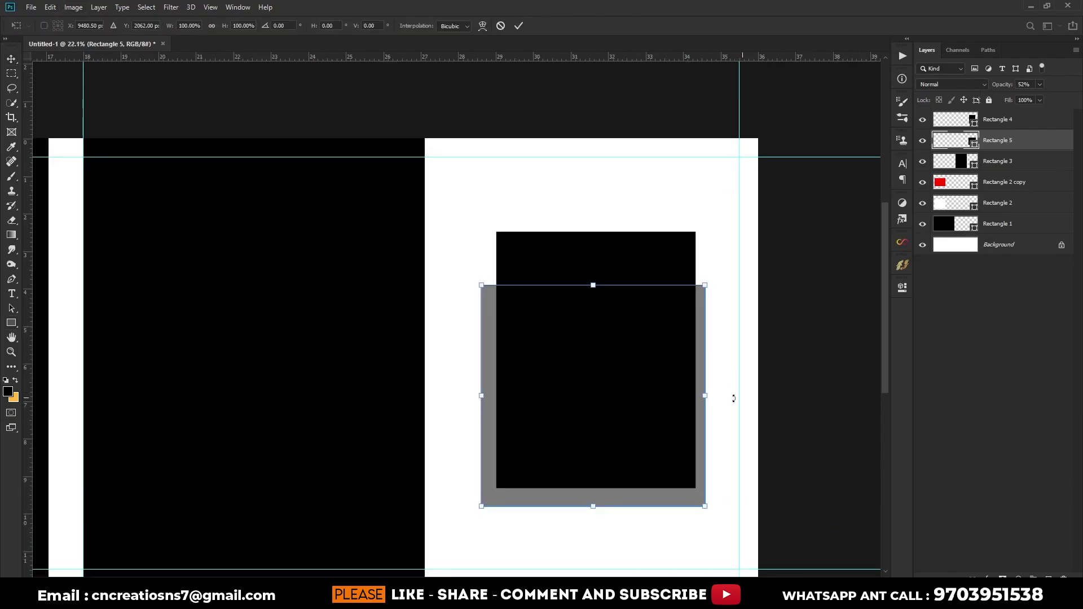
left_click_drag(704, 394, 712, 395)
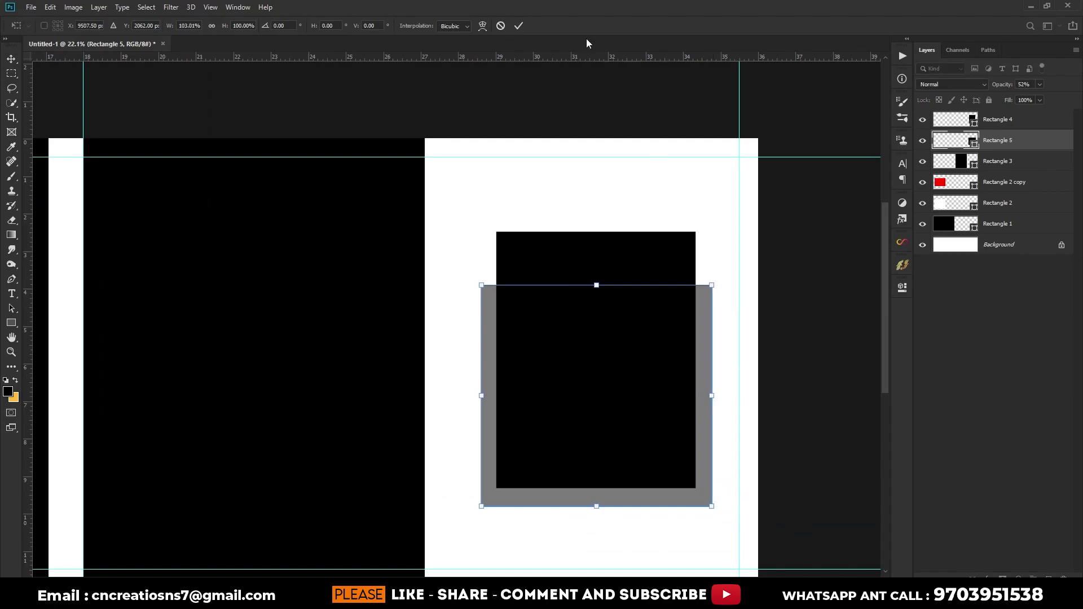
left_click(523, 30)
scroll(765, 416, "down", 2)
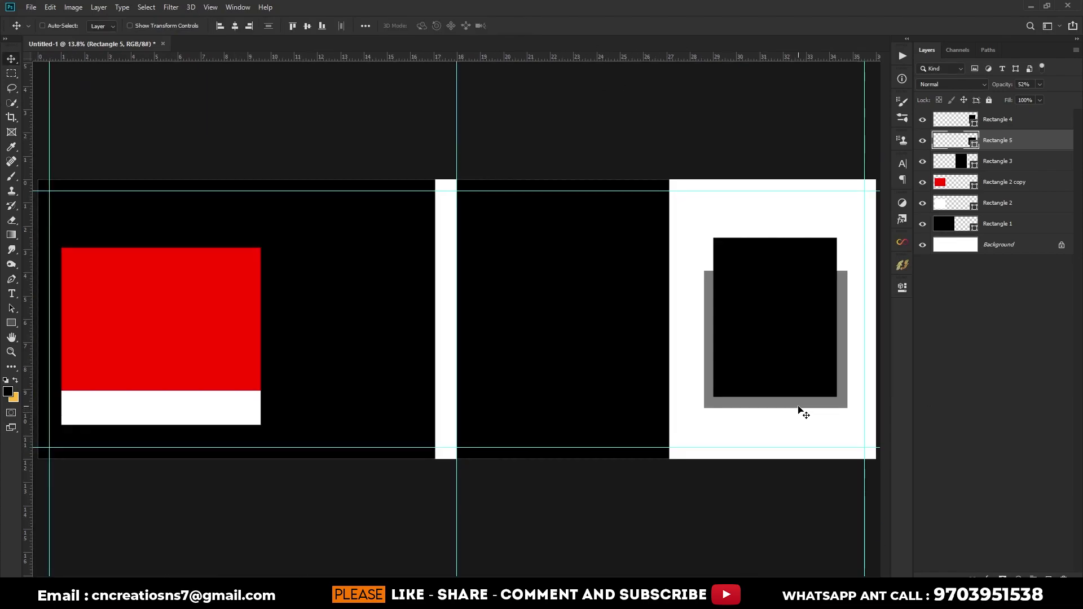
Nudge the grey shadow left and clip the curtain photo into Rectangle 1
key("shift+Left")
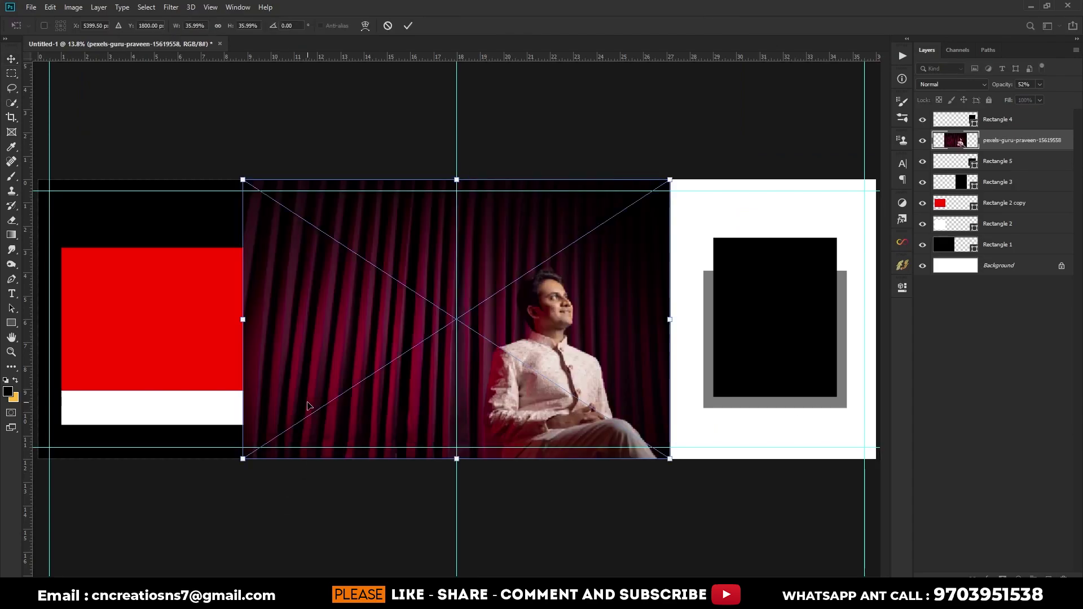
left_click(409, 26)
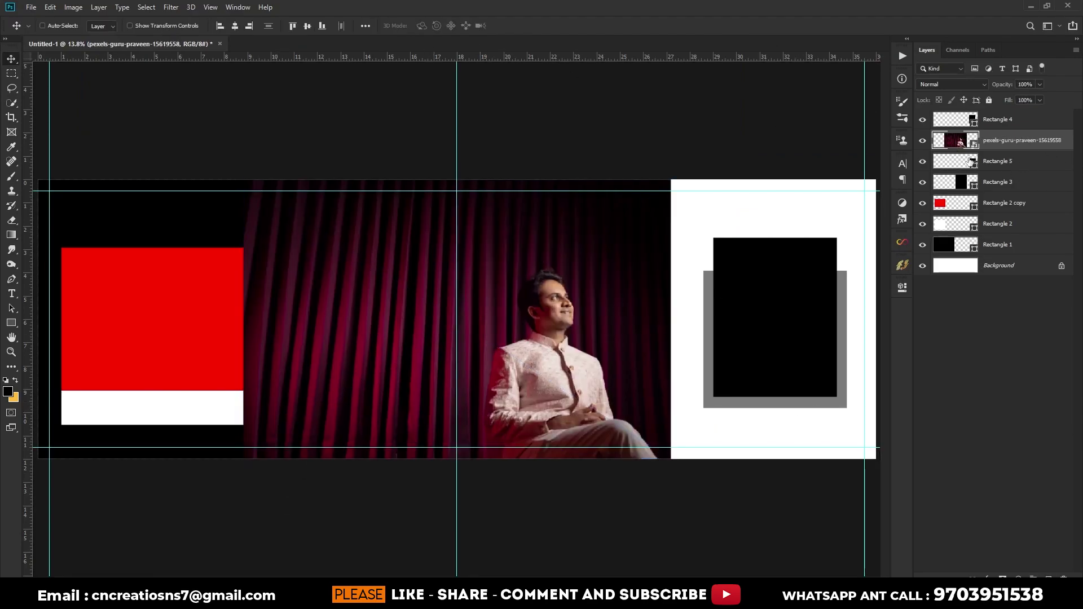
left_click_drag(1014, 141, 1006, 229)
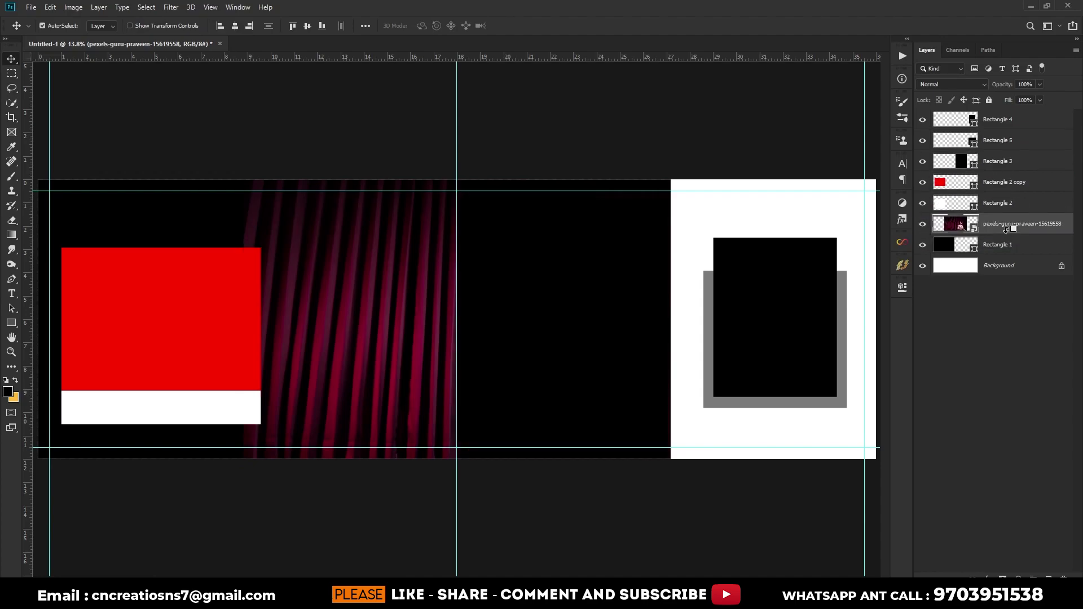
left_click(1006, 231, "alt")
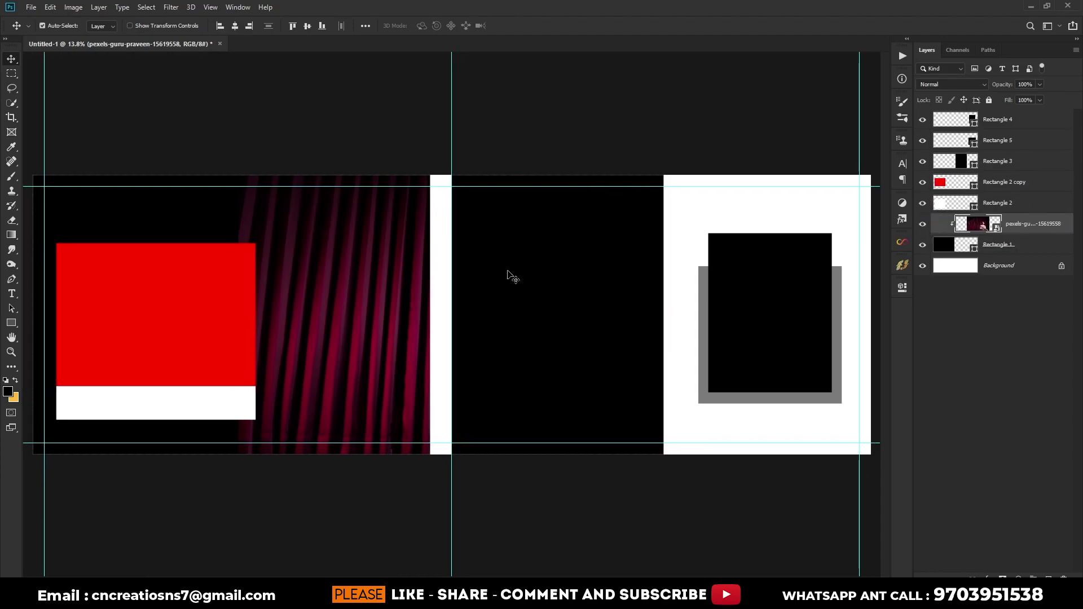
Scale and position the curtain photo to fill the left page's frame
key("ctrl+t")
left_click_drag(436, 320, 285, 325)
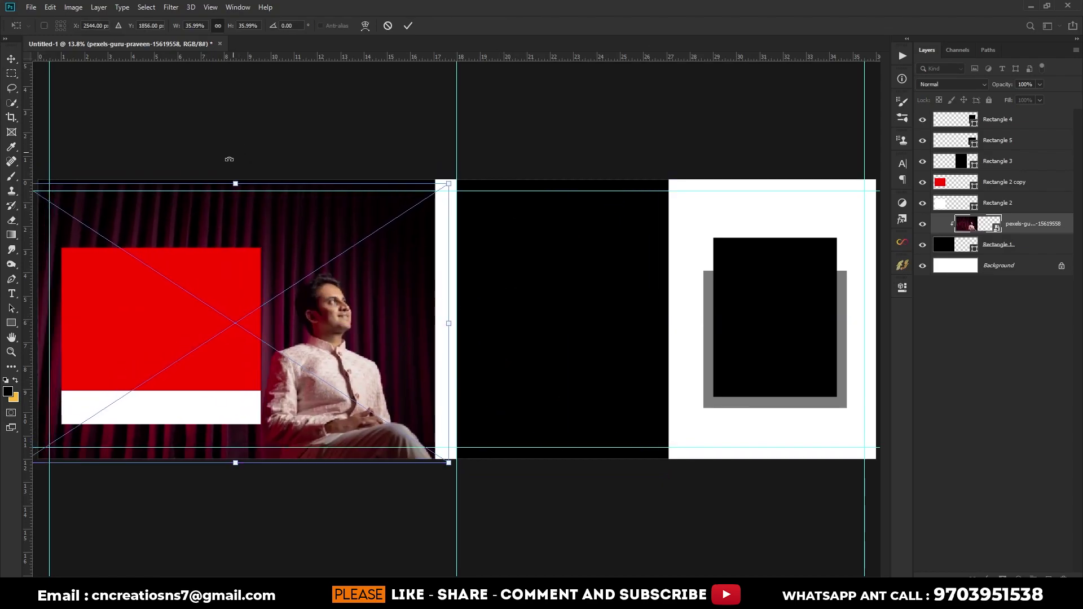
left_click_drag(235, 183, 235, 177)
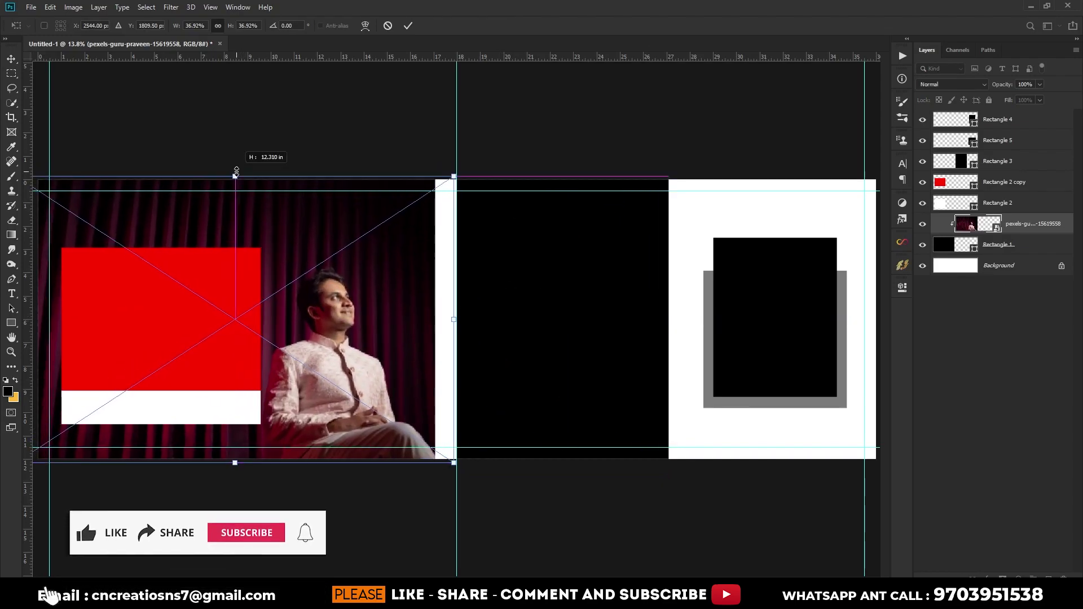
left_click(408, 25)
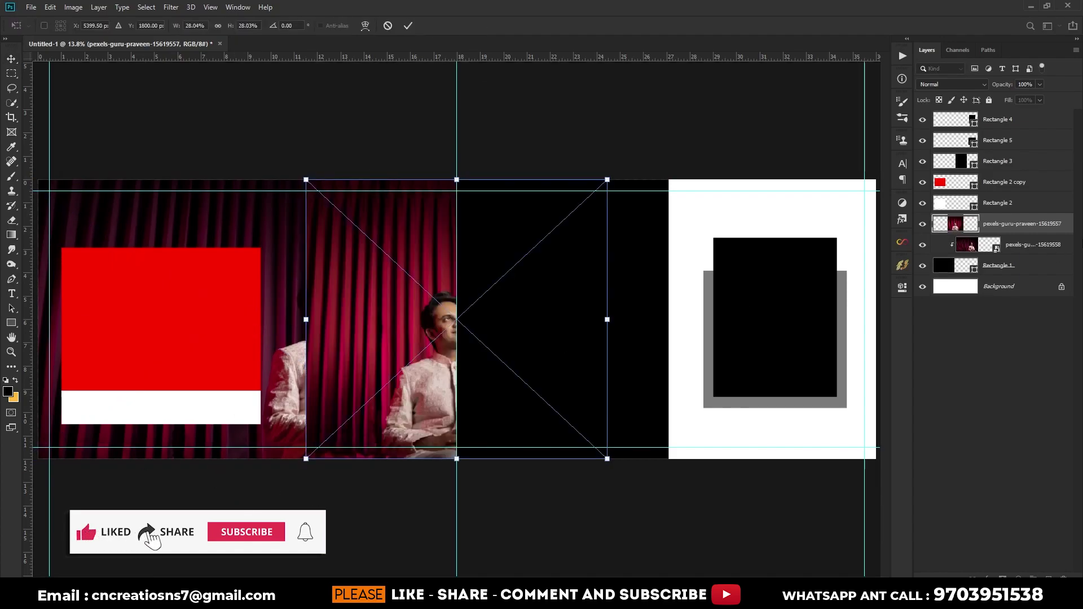
Clip the second groom photo to Rectangle 2 copy and scale it into the red box
key("Return")
left_click_drag(1002, 225, 998, 181)
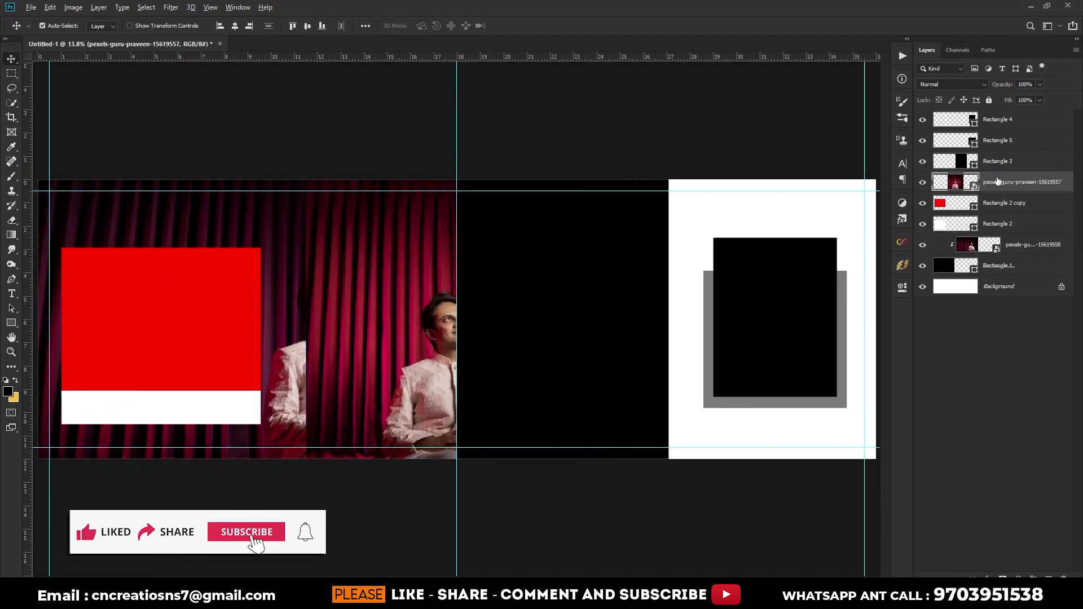
key("ctrl+alt+g")
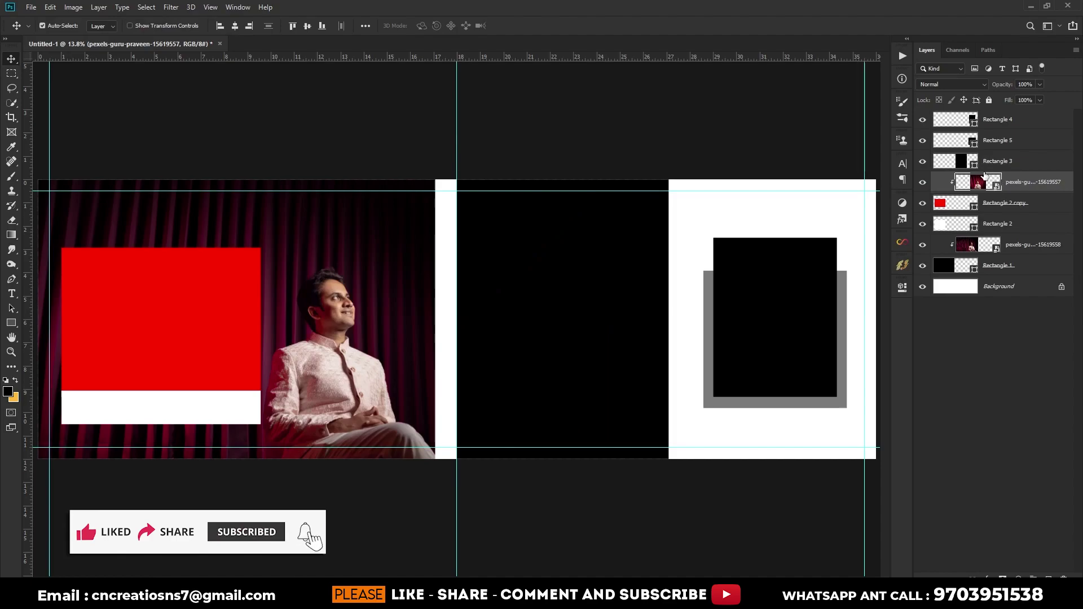
key("ctrl+t")
left_click_drag(306, 320, 387, 320)
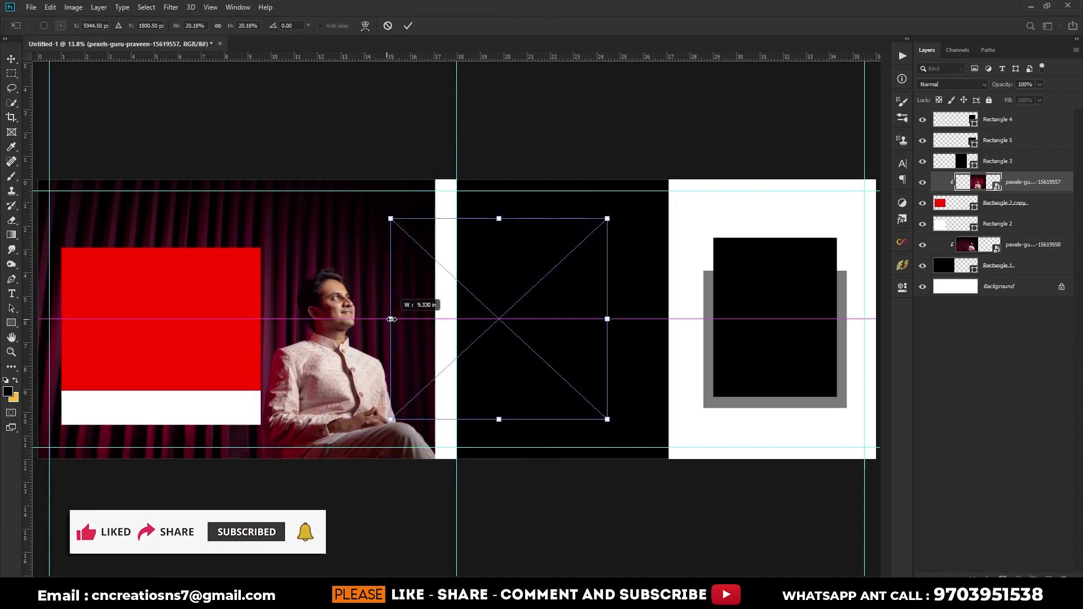
mouse_move(527, 326)
left_mouse_down()
mouse_move(192, 324)
mouse_move(192, 302)
left_mouse_up()
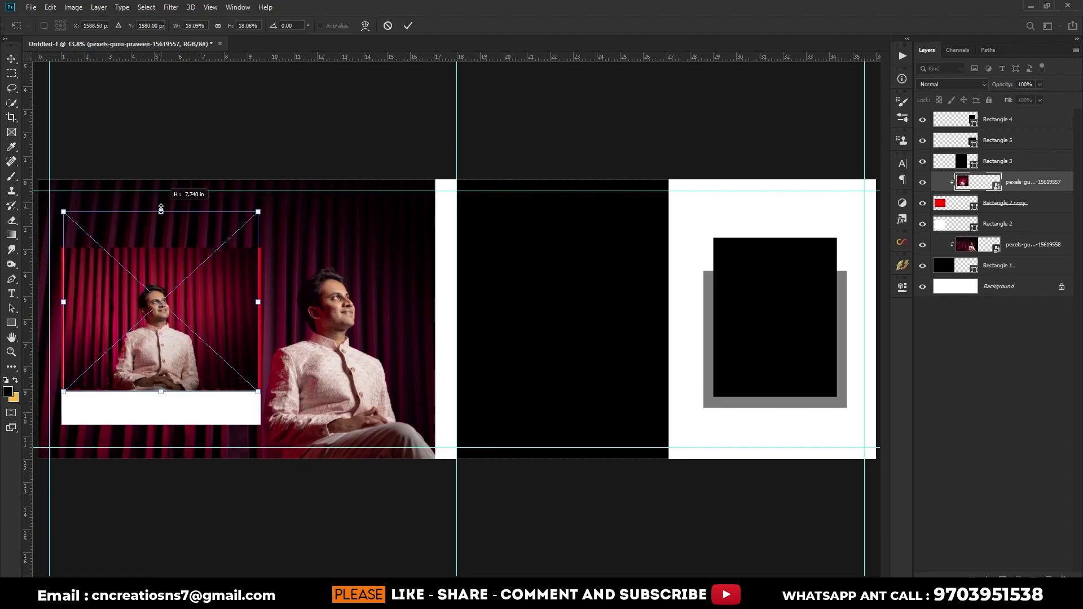
left_click_drag(161, 188, 161, 191)
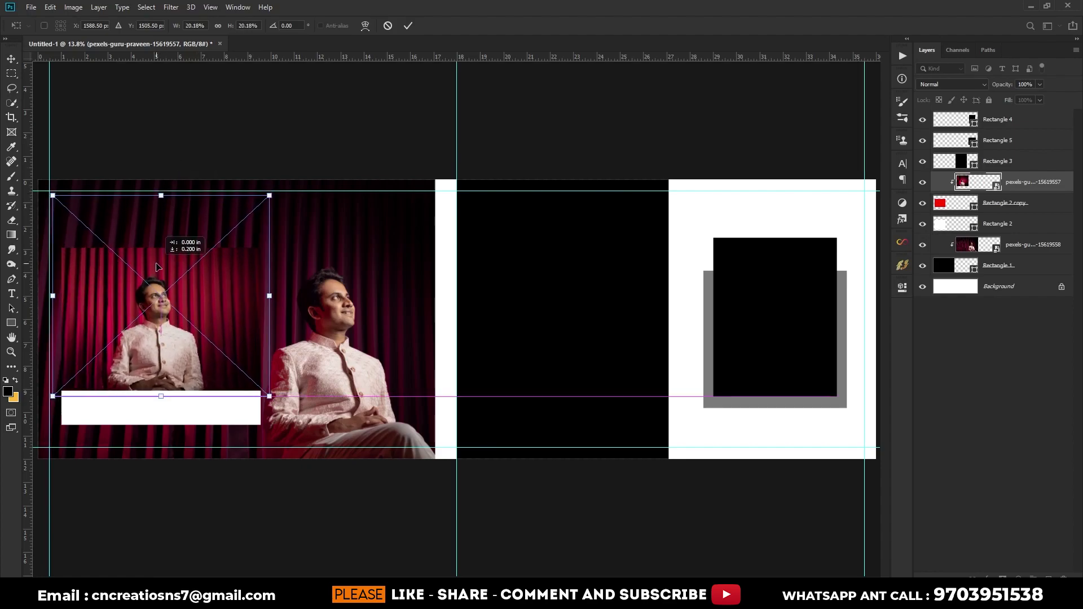
key("Return")
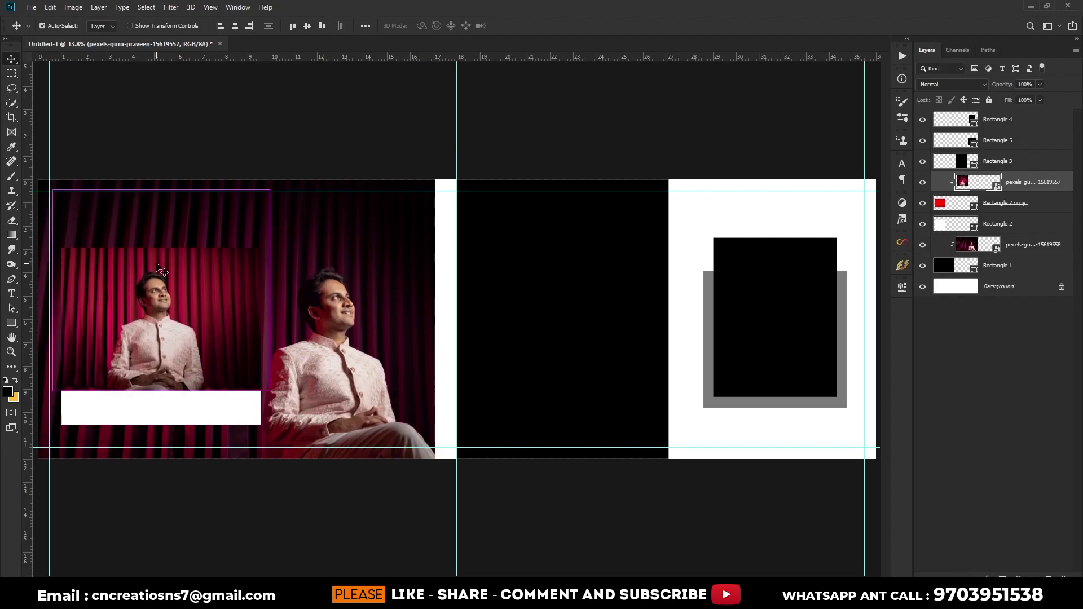
left_click_drag(591, 437, 592, 437)
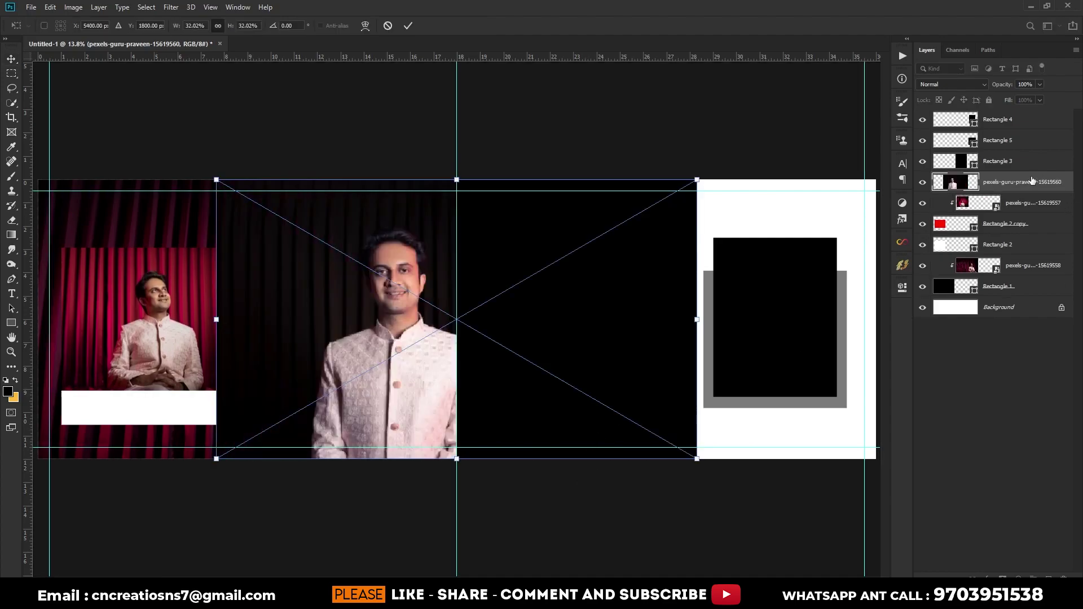
Clip the front-facing groom photo to Rectangle 3 and enlarge it to fill the middle frame
key("Return")
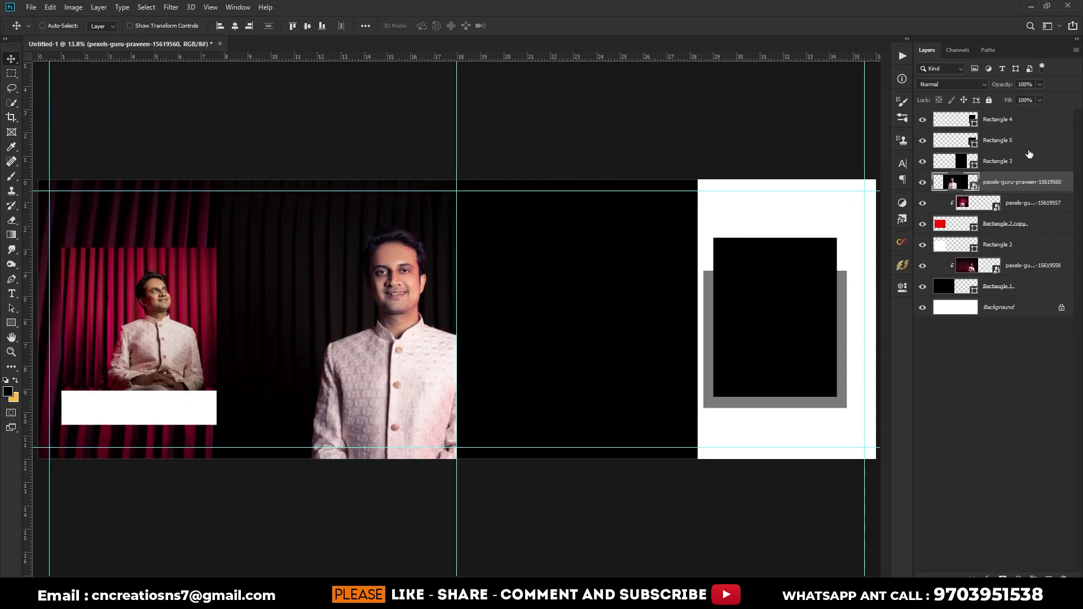
left_click_drag(1023, 187, 1030, 165)
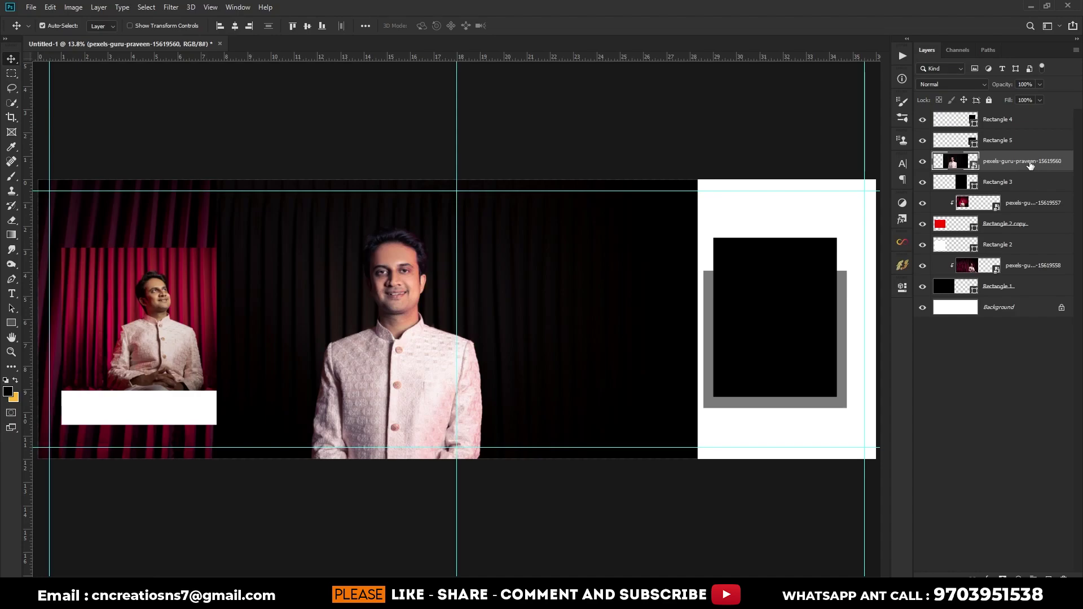
key("ctrl+alt+g")
key("ctrl+t")
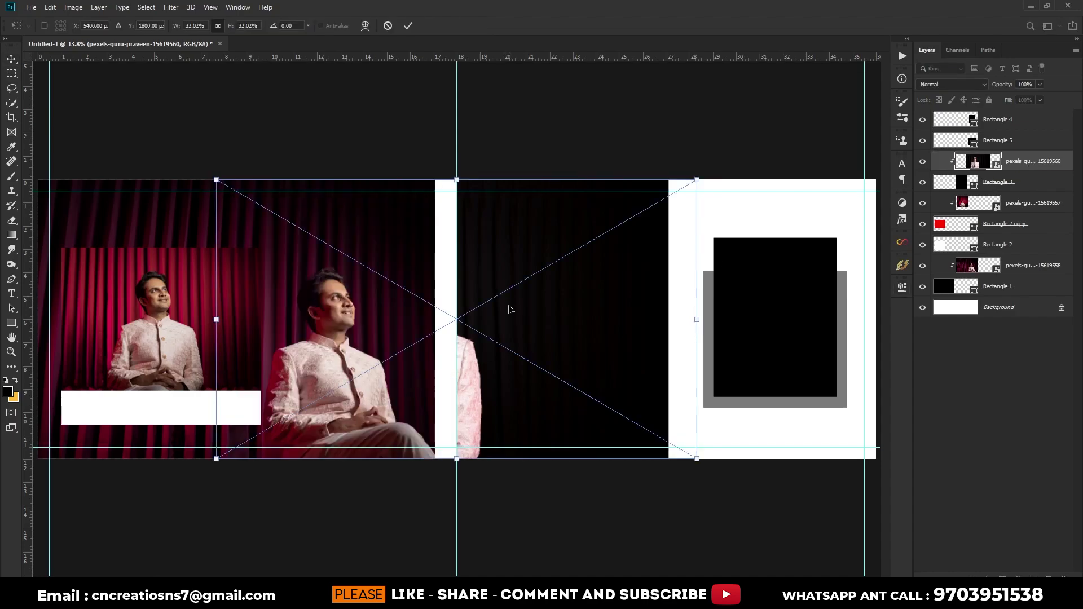
mouse_move(499, 311)
left_mouse_down()
mouse_move(705, 277)
mouse_move(659, 309)
left_mouse_up()
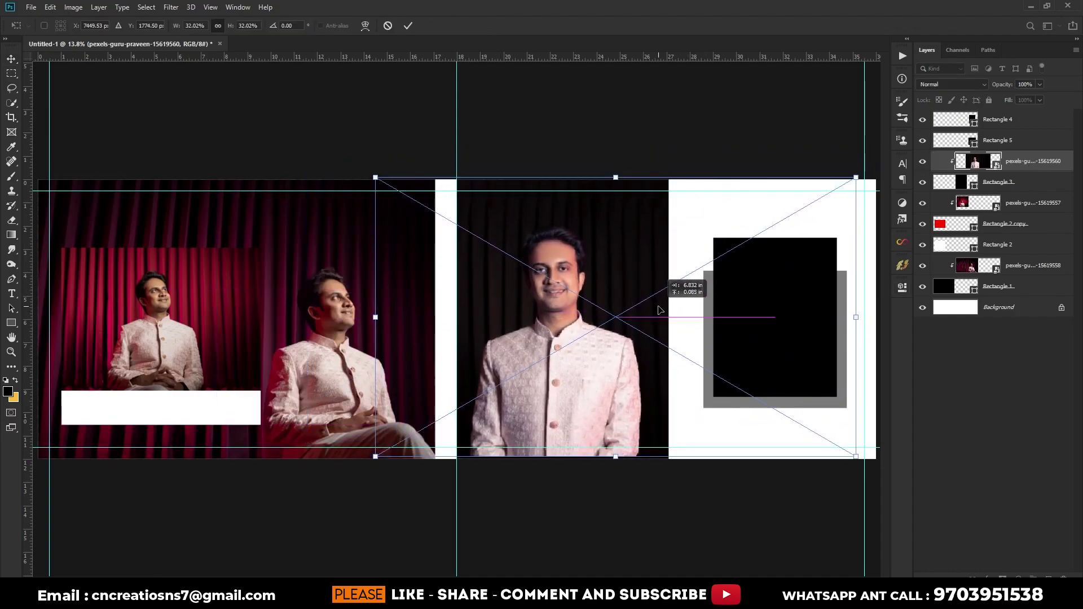
left_click_drag(616, 179, 620, 145)
left_click_drag(624, 295, 565, 326)
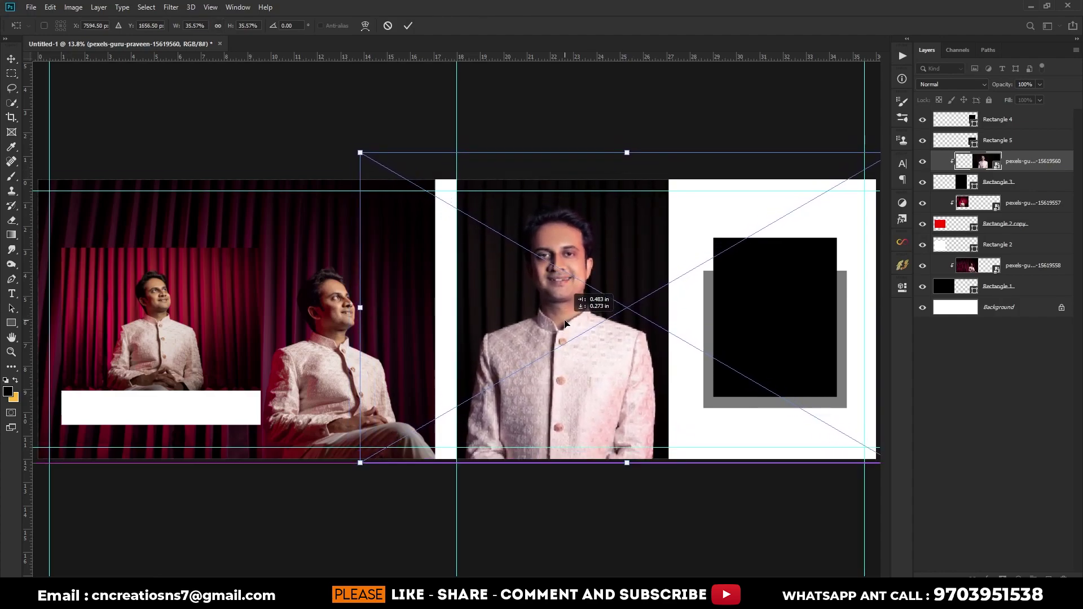
left_click(408, 25)
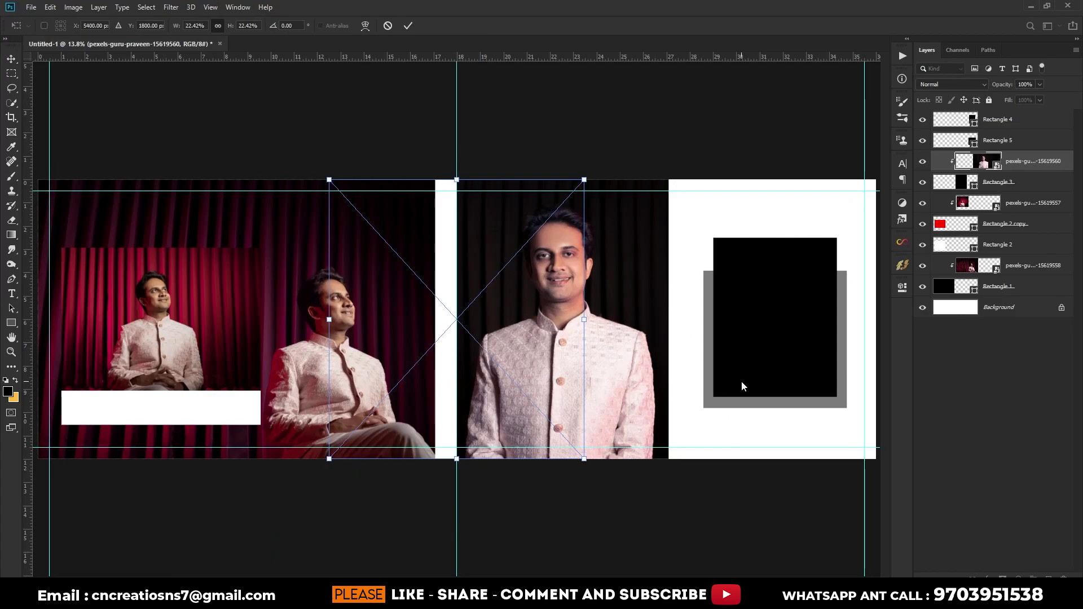
key("Return")
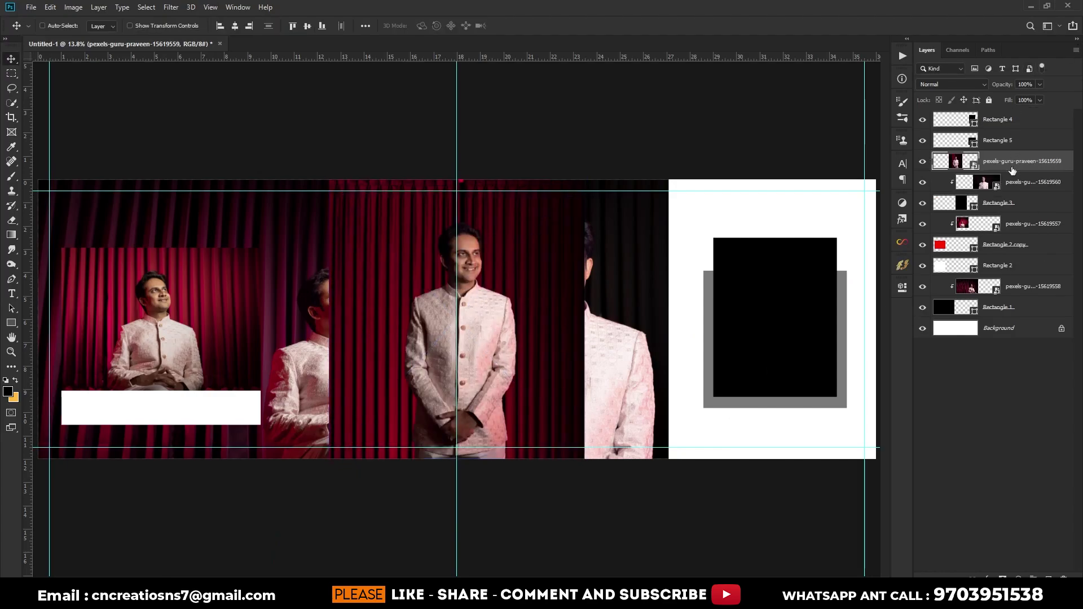
Clip the copied groom photo, then enlarge the standing-groom photo over the right panel
left_click_drag(1013, 170, 1010, 129)
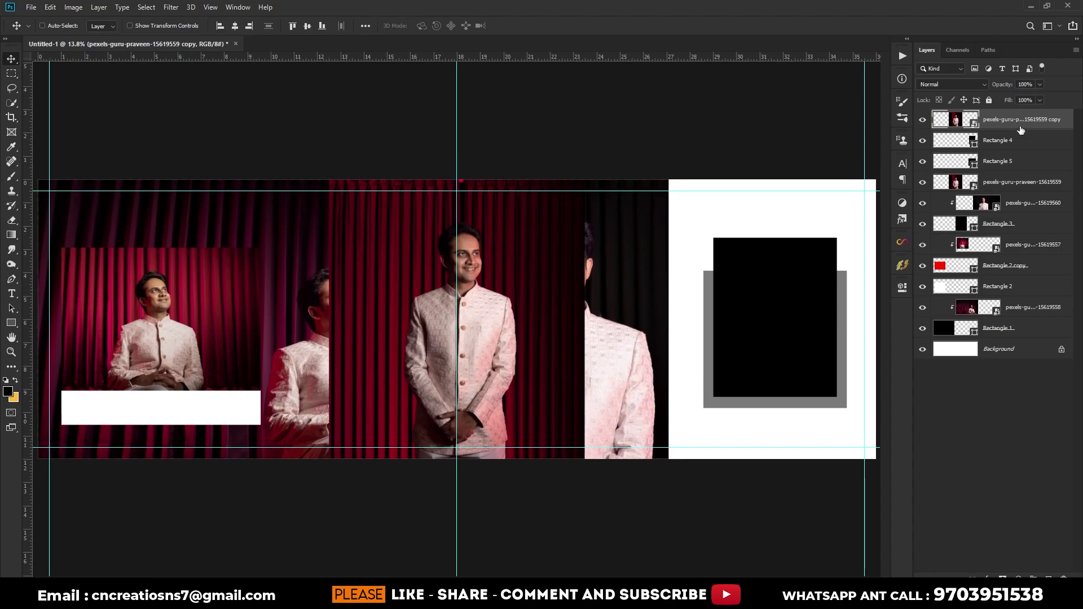
left_click(1020, 127, "alt")
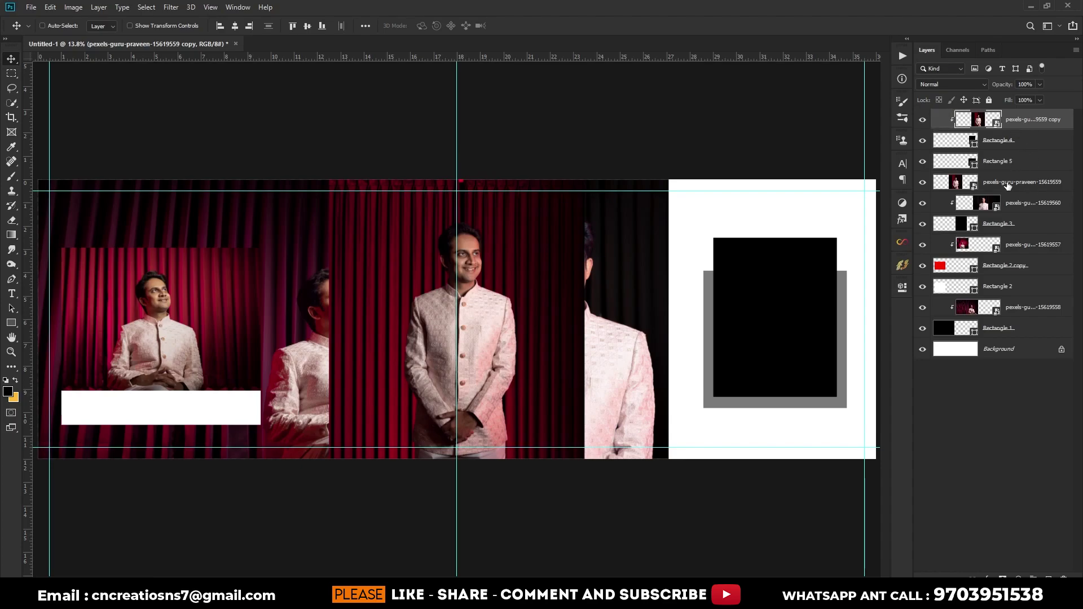
left_click(1008, 185)
key("ctrl+t")
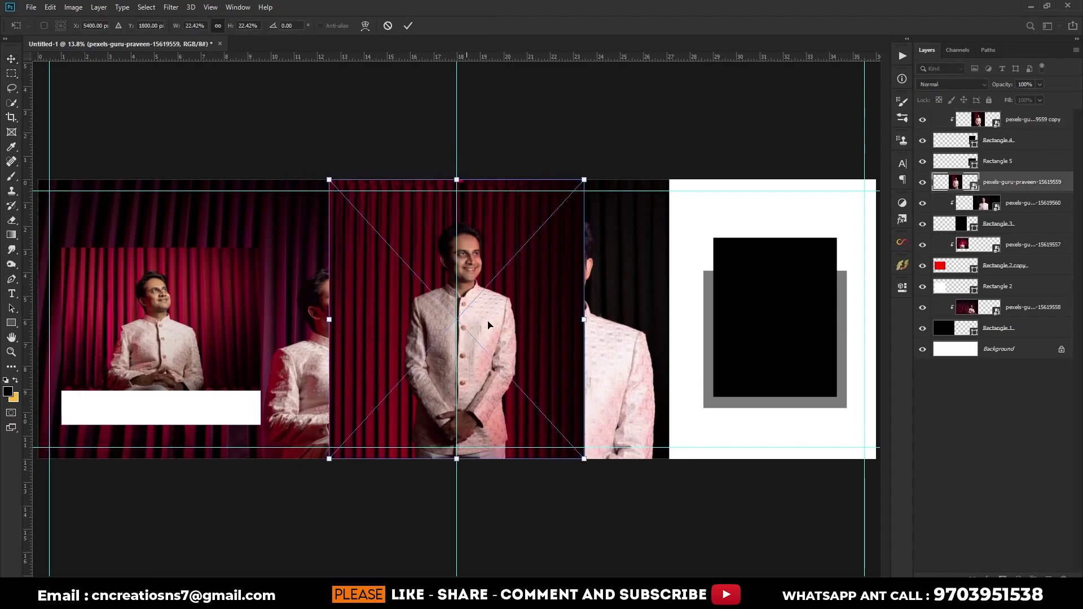
mouse_move(486, 322)
left_mouse_down()
mouse_move(819, 324)
mouse_move(783, 327)
left_mouse_up()
left_click_drag(750, 460, 753, 500)
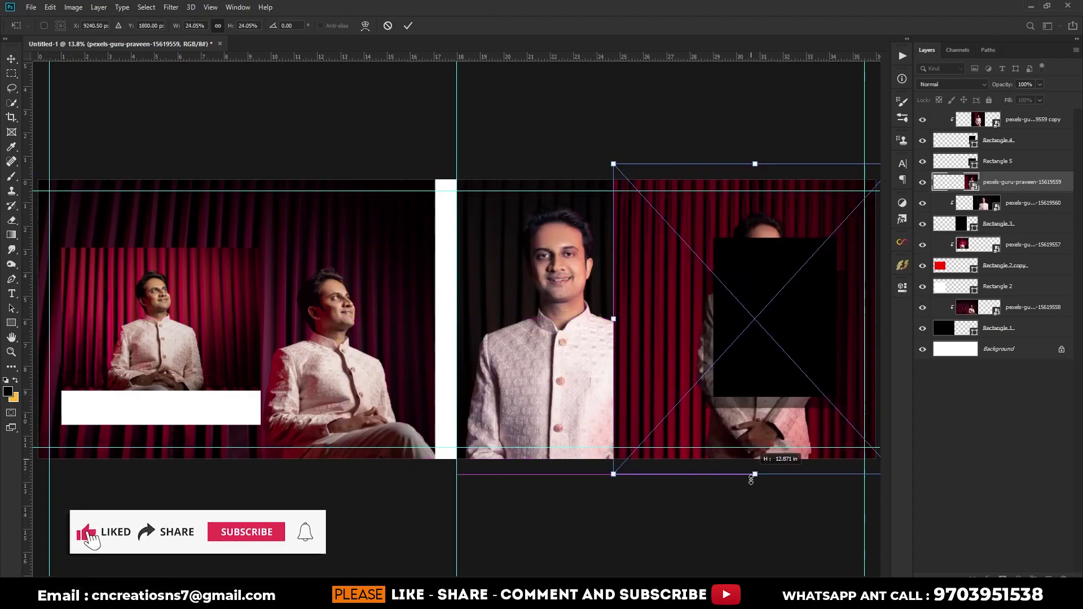
left_click_drag(762, 427, 771, 415)
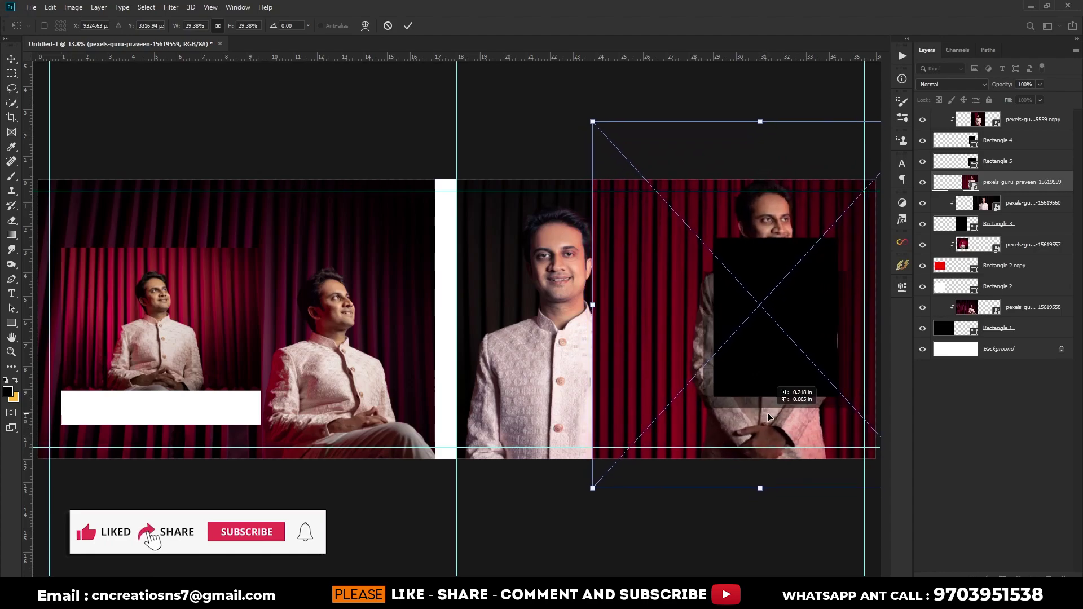
Fade the right photo with Luminosity blend at 20% fill, masked to the right panel
key("Return")
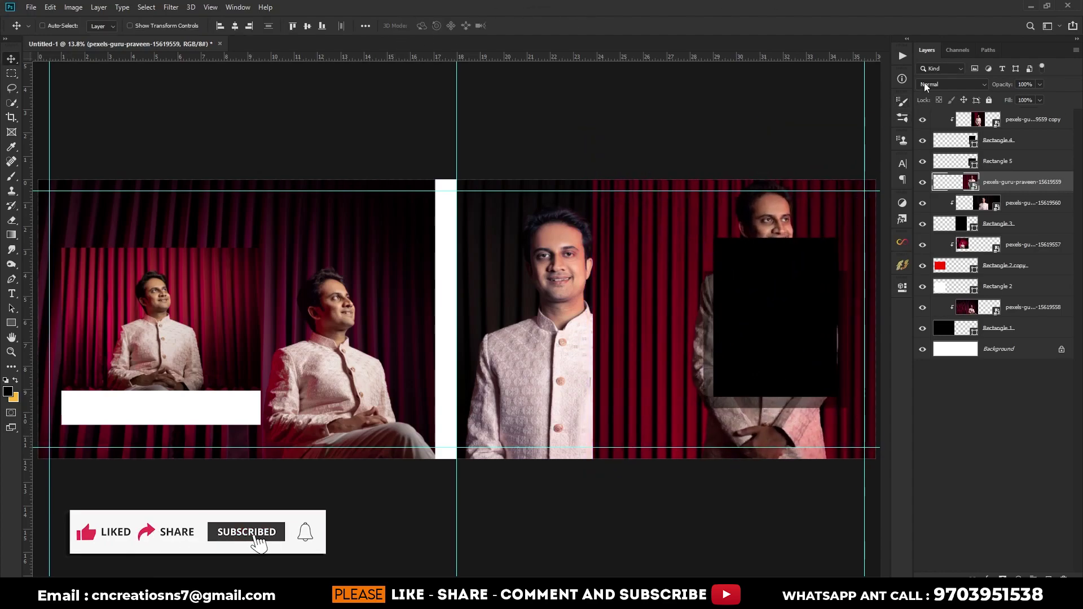
left_click(926, 84)
left_click(942, 358)
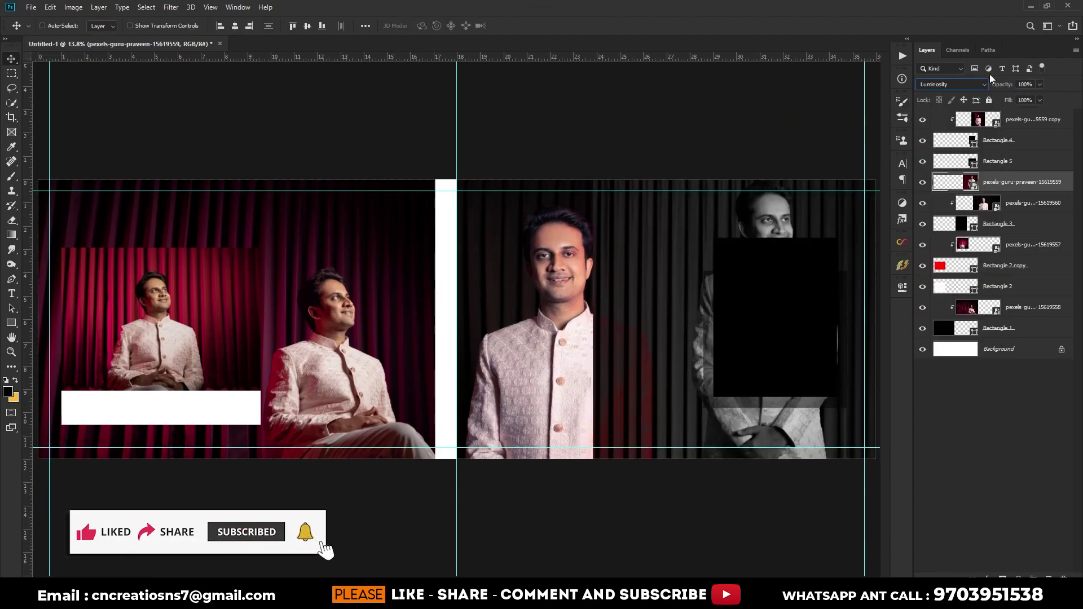
left_click_drag(997, 116, 995, 113)
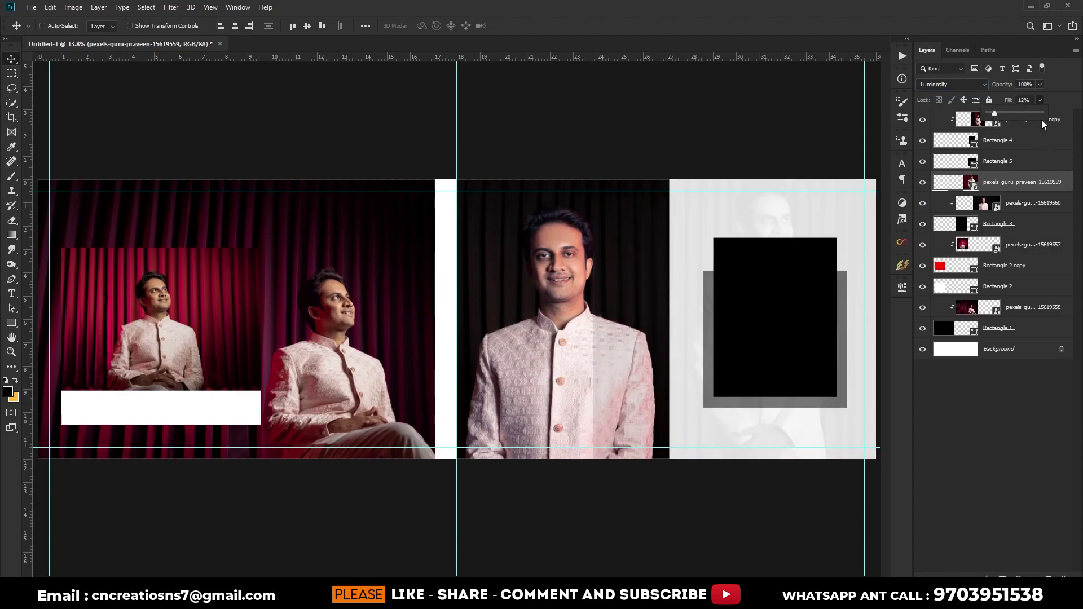
type("0")
key("Return")
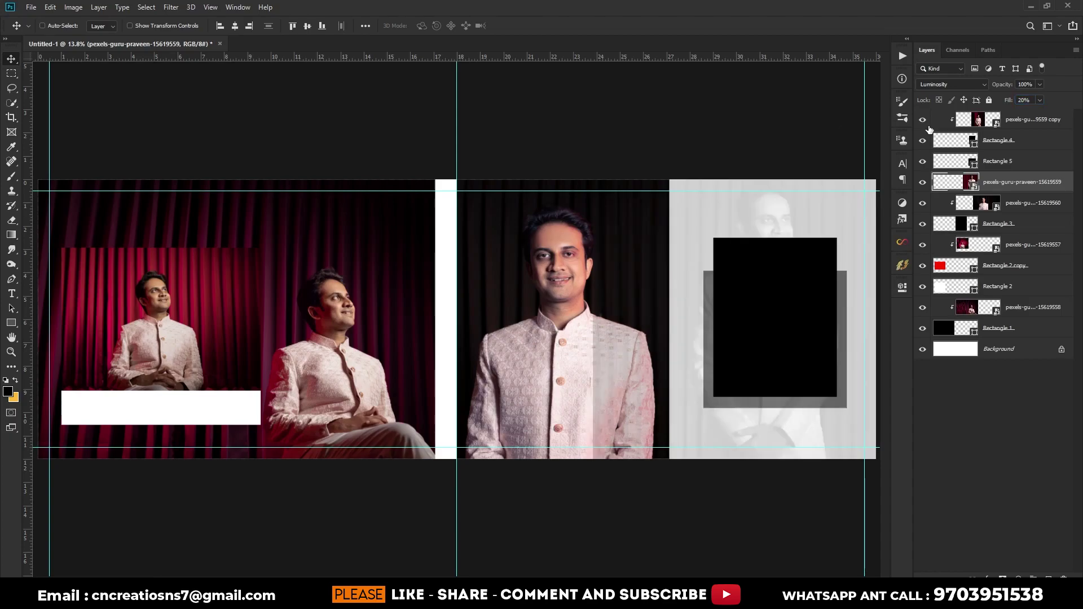
left_click(10, 74)
left_click_drag(554, 123, 671, 468)
left_click(1002, 579)
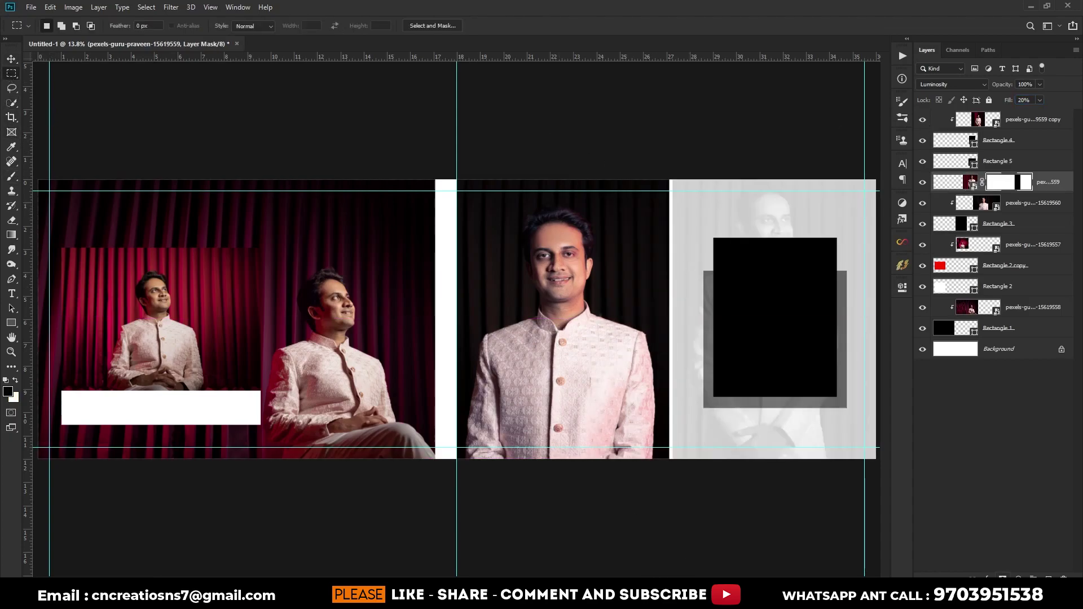
Move and shrink the standing-groom photo copy to fit inside the black frame
left_click(1047, 121)
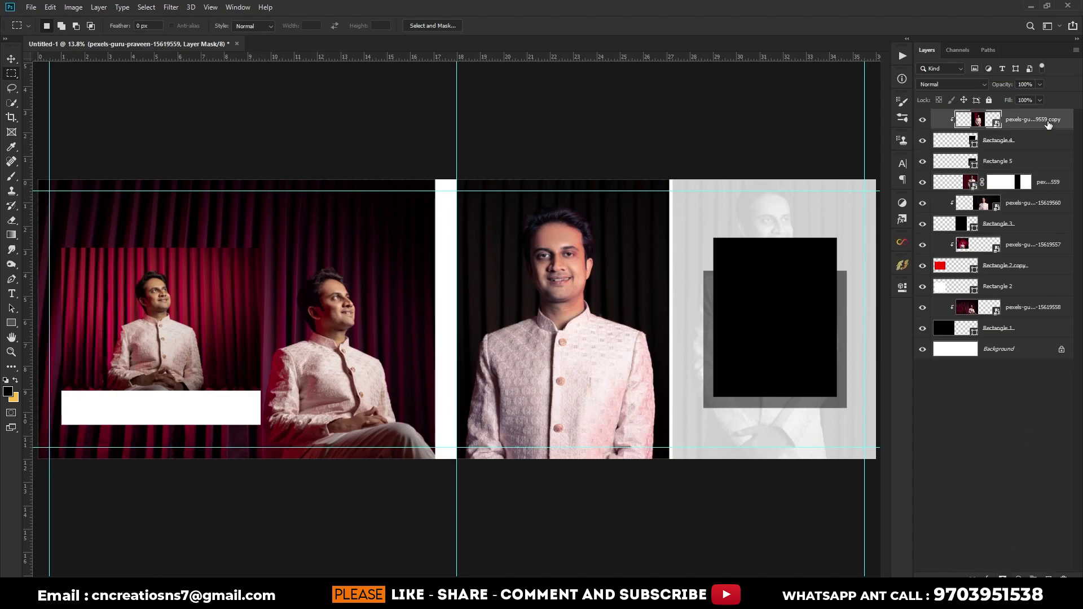
key("ctrl+t")
left_click_drag(494, 303, 812, 314)
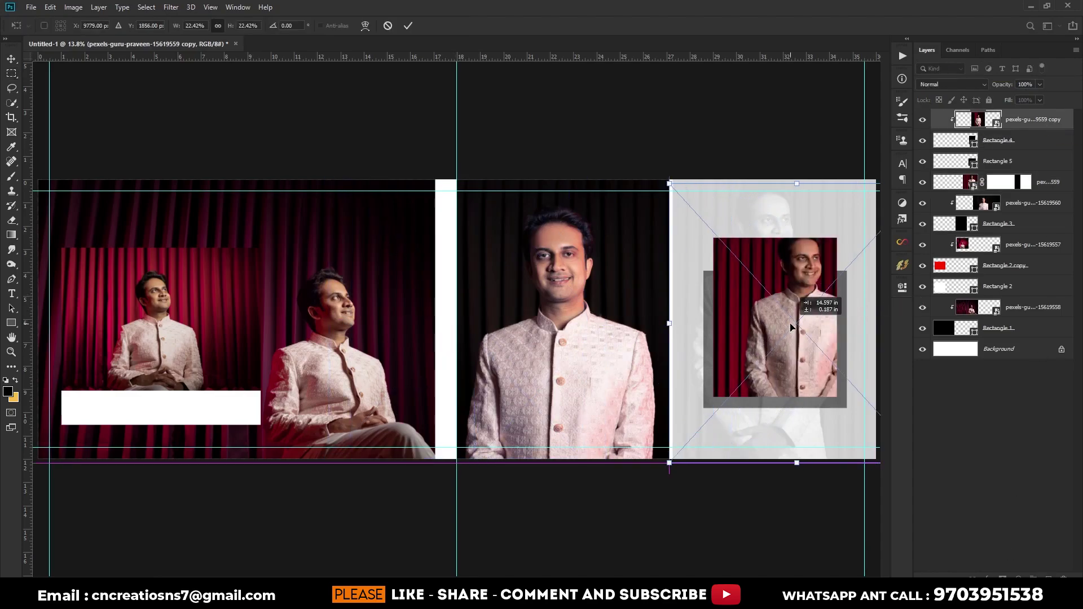
left_click_drag(647, 332, 689, 331)
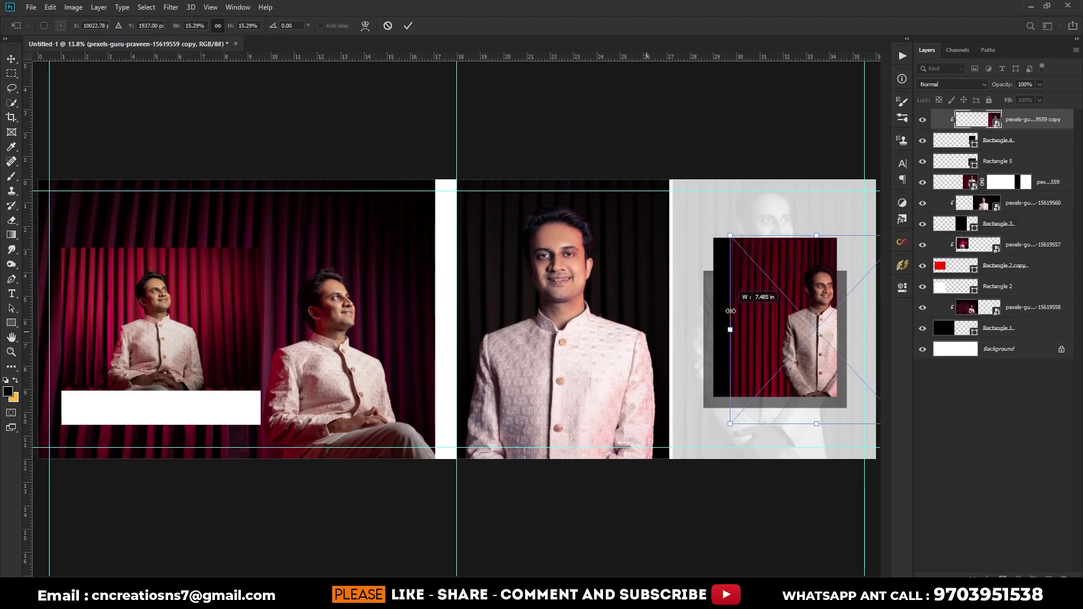
left_click_drag(785, 329, 782, 323)
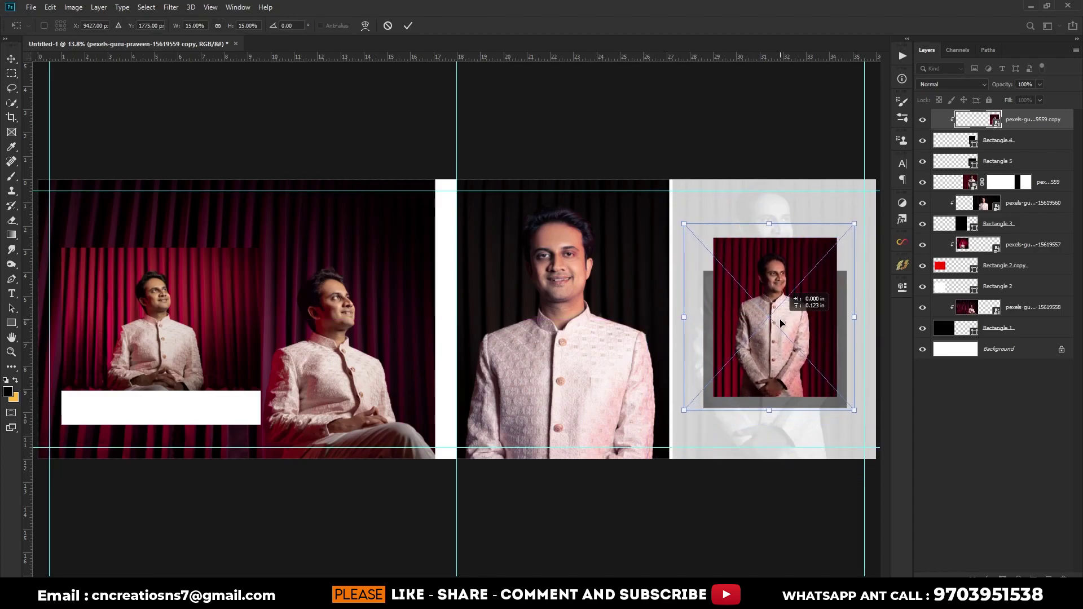
left_click(408, 26)
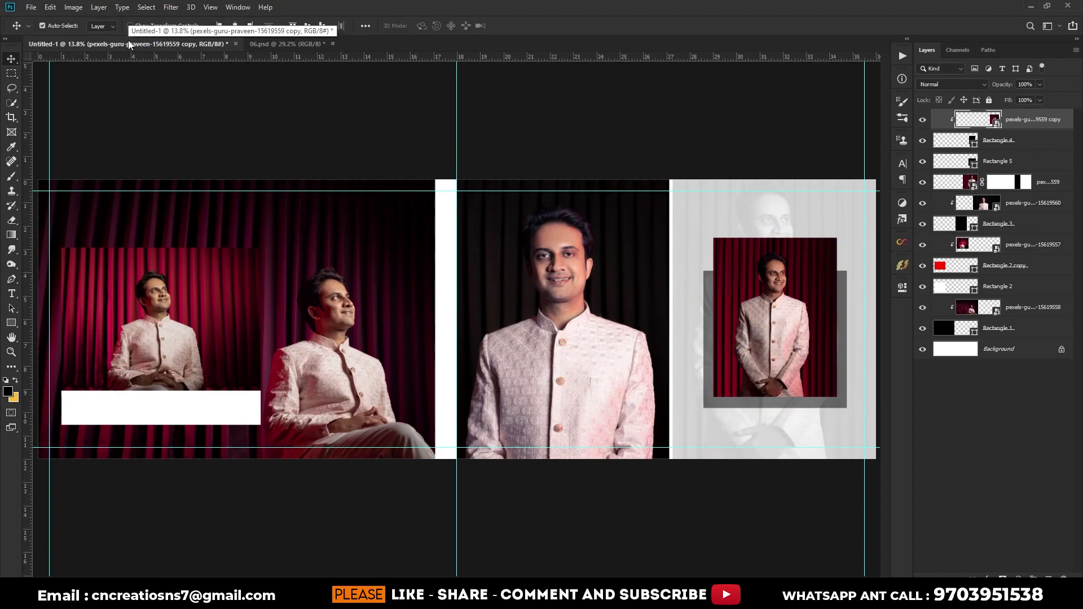
Paste the Groom title and quote, then scale them into the white caption box
key("ctrl+v")
key("ctrl+r")
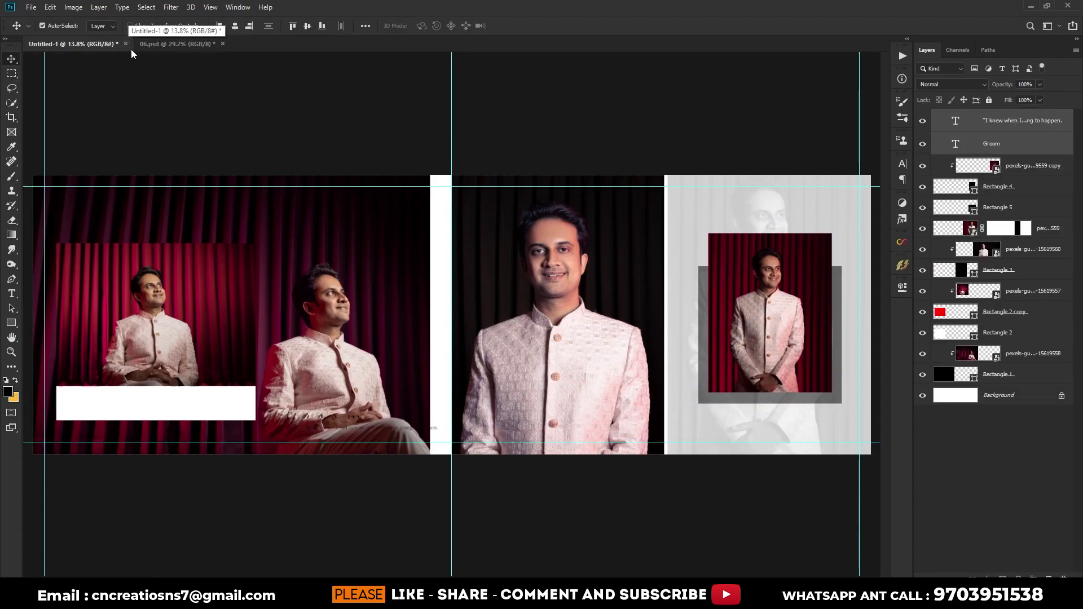
key("ctrl+r")
key("ctrl+t")
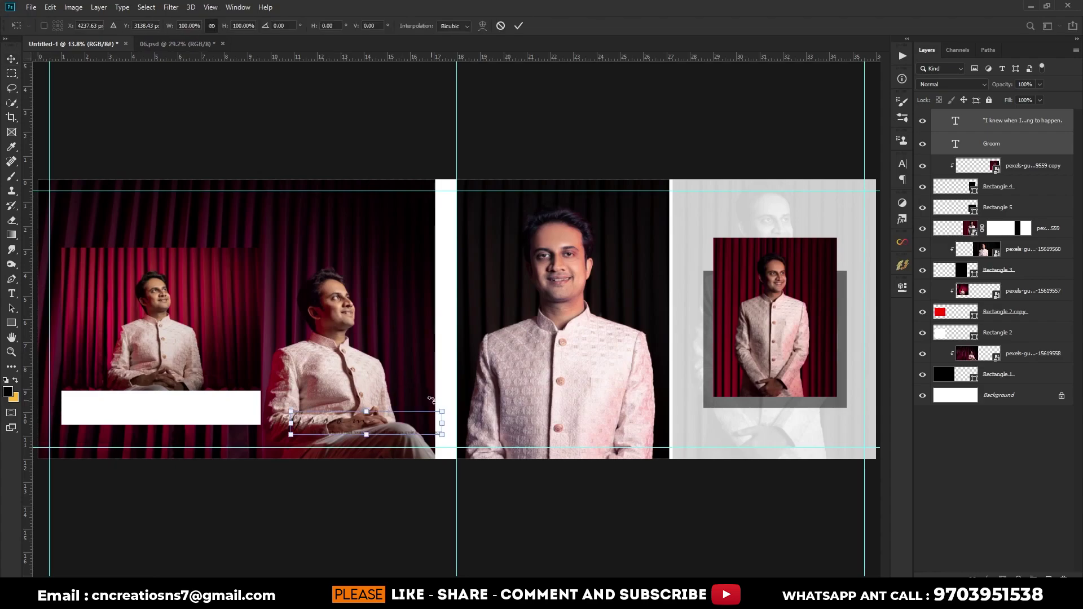
left_click_drag(400, 428, 188, 414)
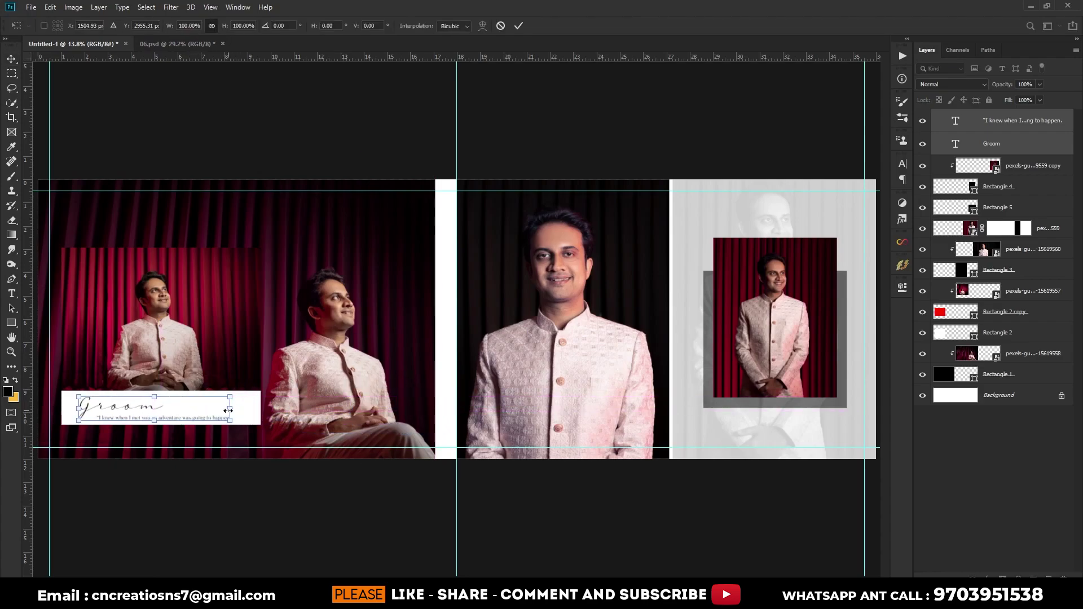
left_click_drag(231, 410, 204, 404)
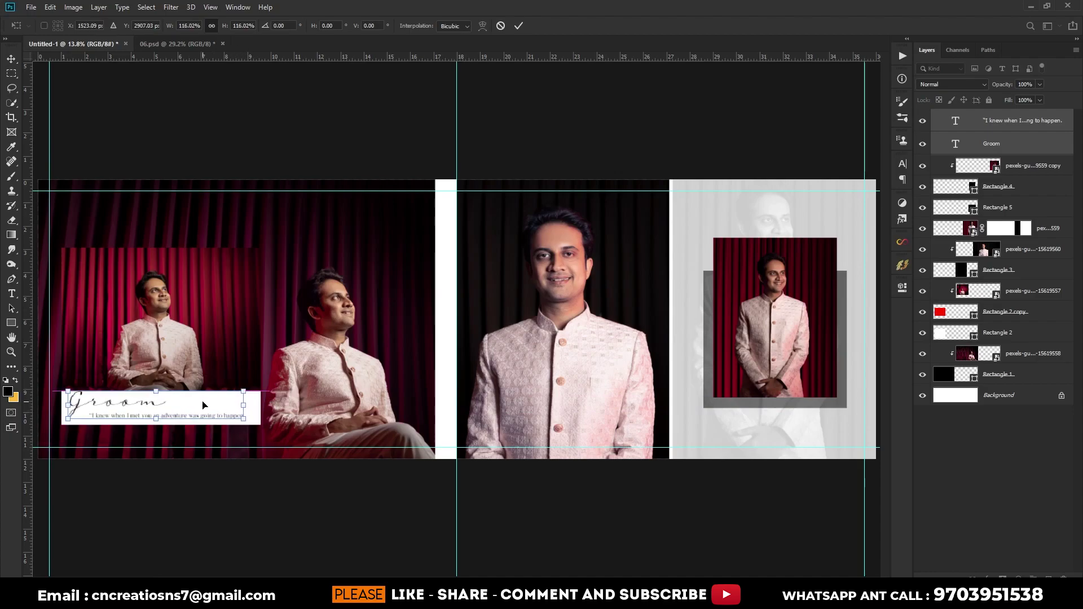
scroll(173, 399, "up", 3)
key("Return")
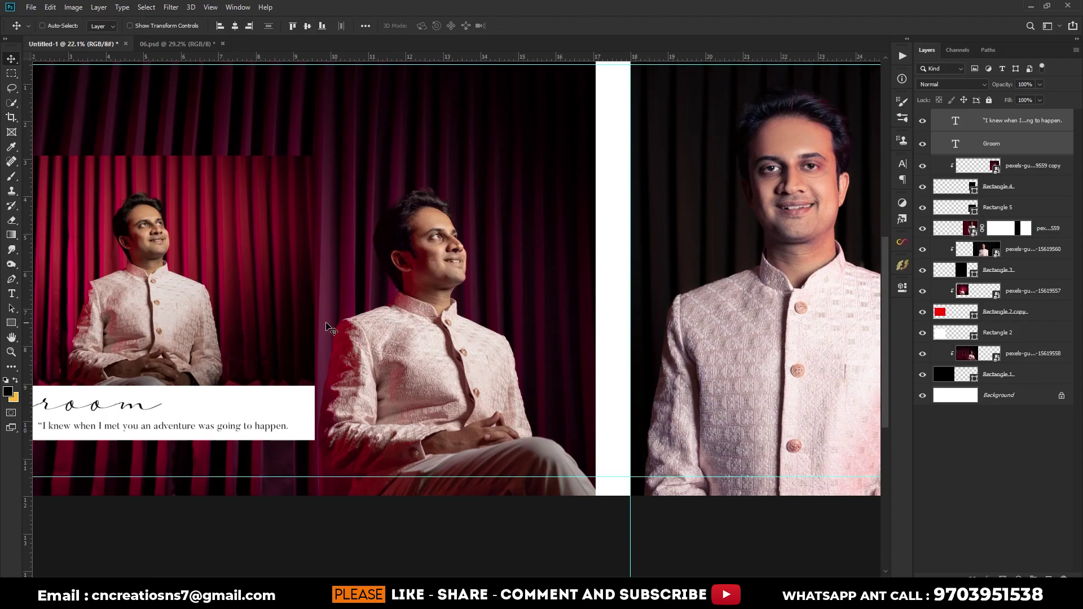
Nudge the caption text slightly right and down, then paste the floral decoration
left_click_drag(211, 337, 418, 354)
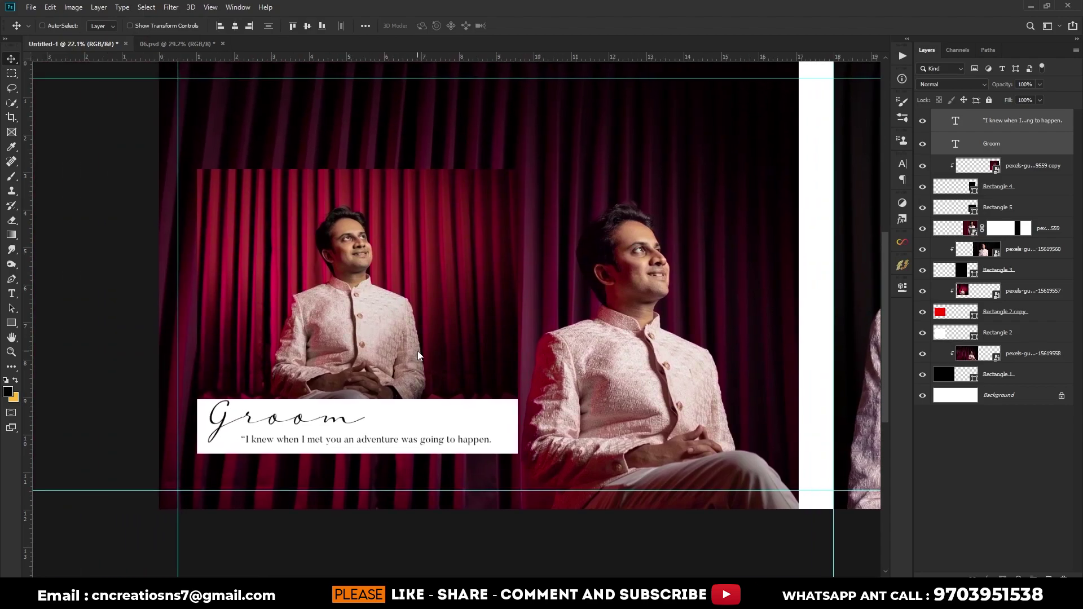
key("shift+Down")
key("shift+Down")
key("shift+Right")
key("shift+Right")
key("shift+Right")
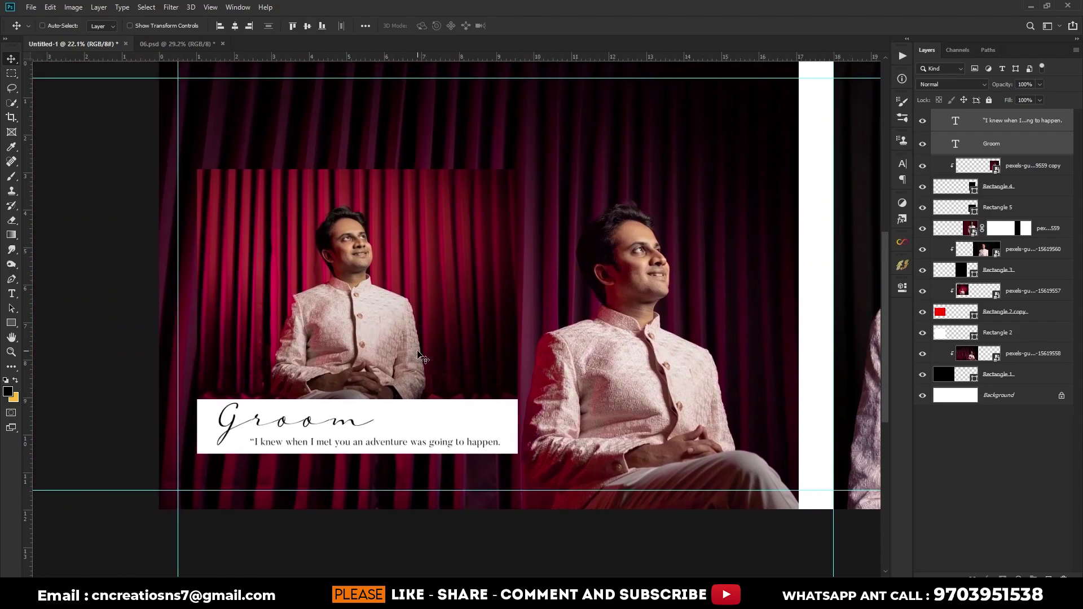
key("ctrl+0")
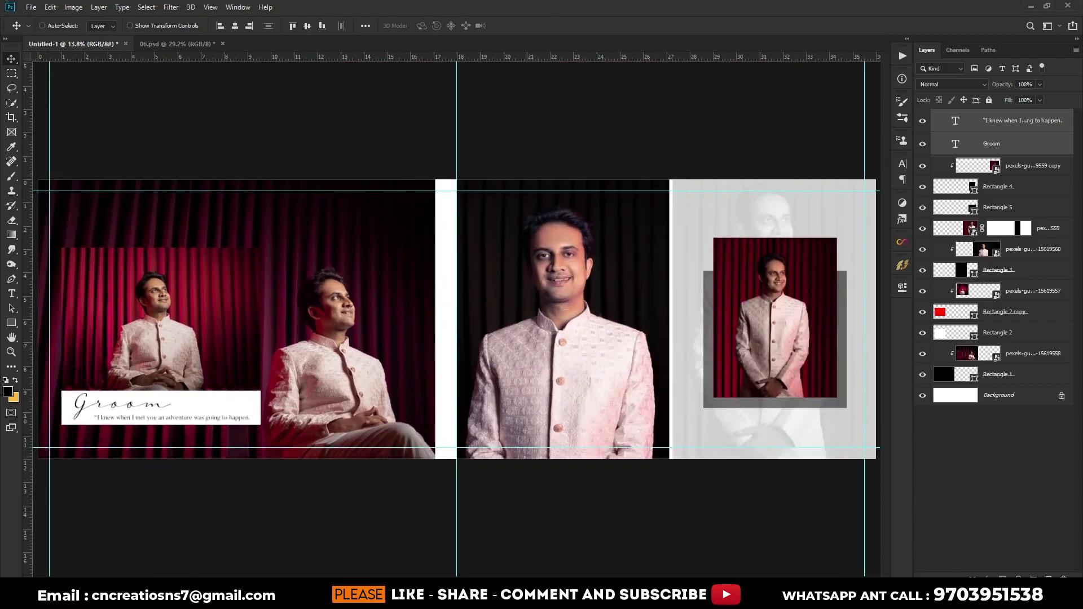
key("ctrl+v")
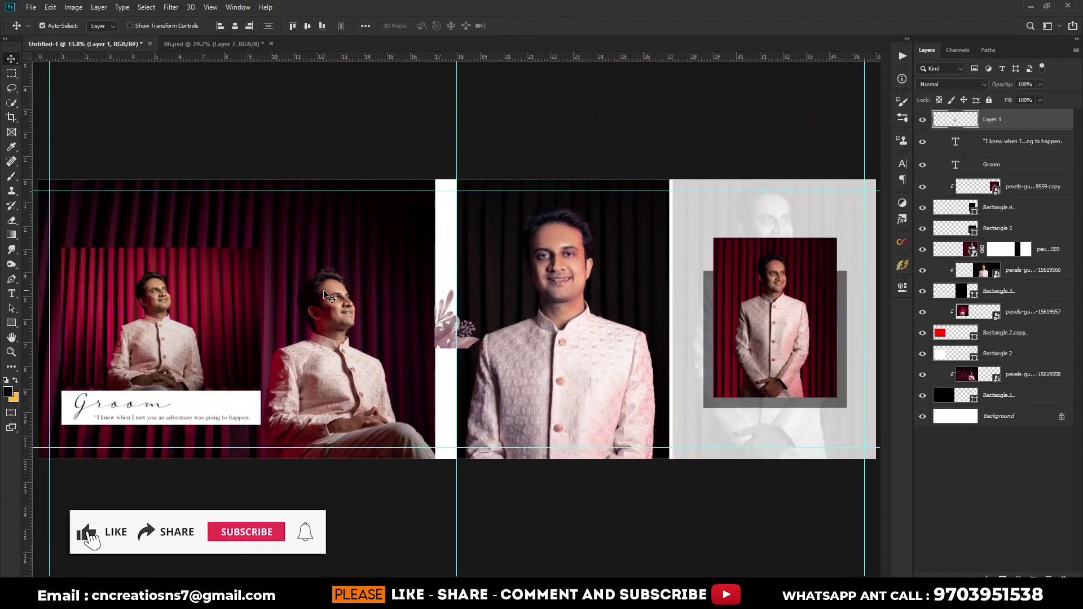
Place the floral at the right panel's lower-left corner and nudge it into position
key("ctrl+t")
left_click_drag(456, 324, 690, 436)
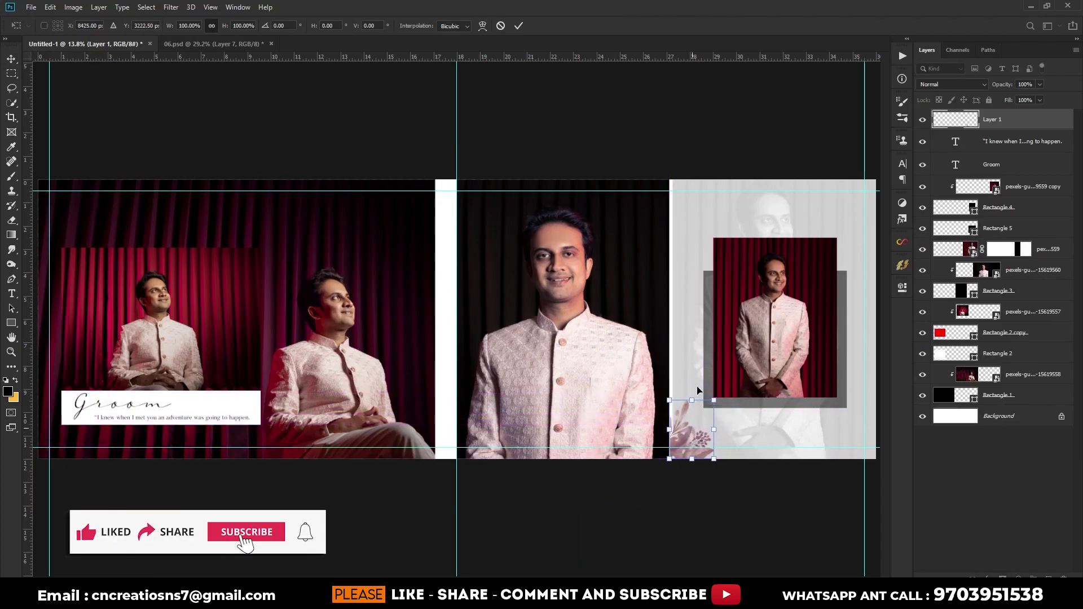
left_click(519, 27)
key("shift+Right")
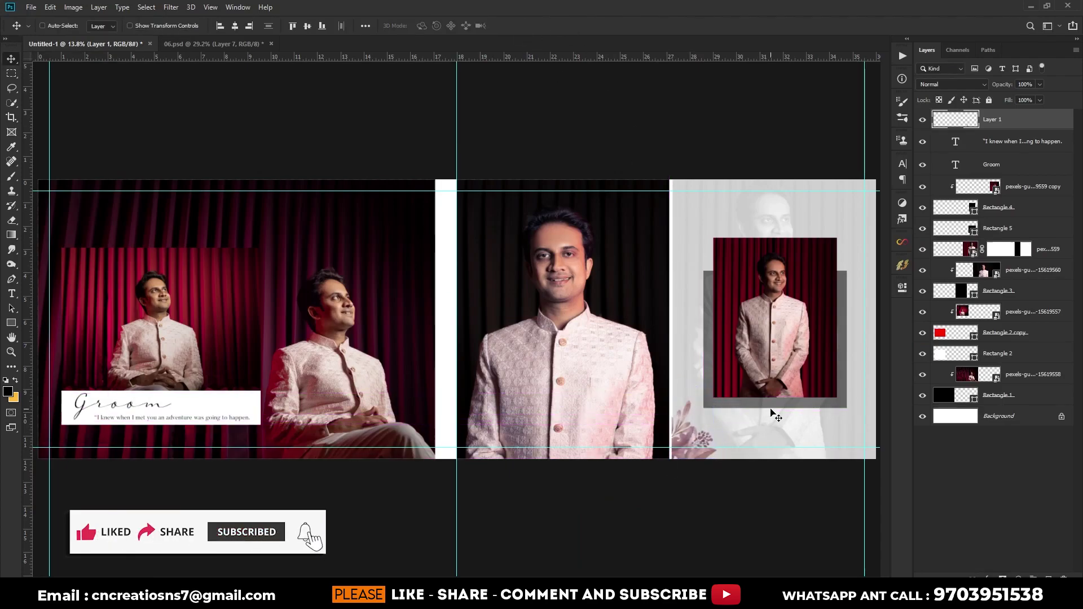
key("shift+Right")
key("shift+Right")
key("shift+Right")
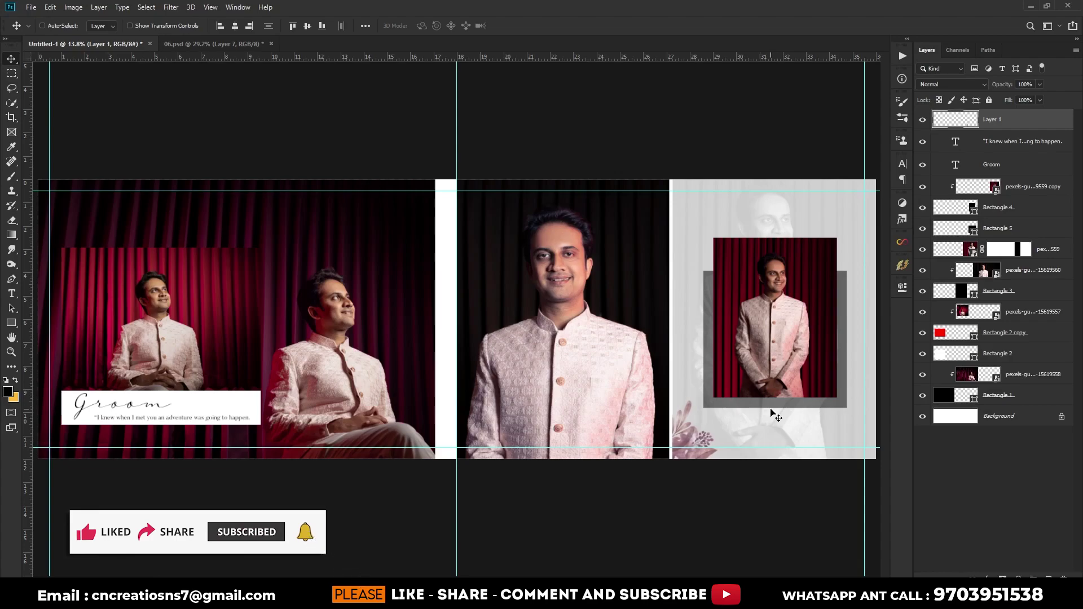
key("shift+Left")
key("shift+Left")
key("shift+Left")
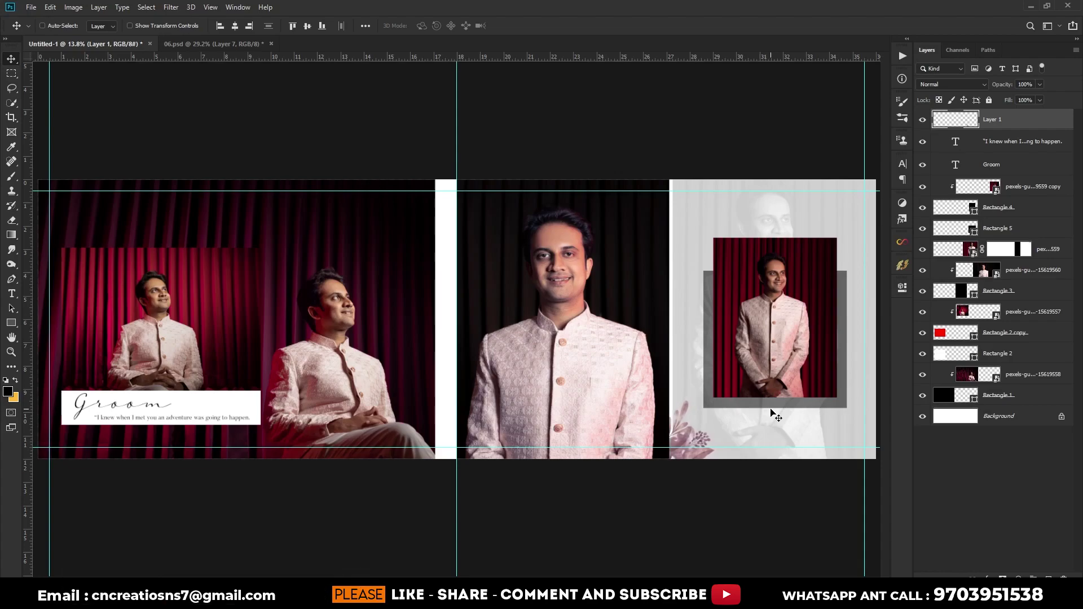
Flip the second floral vertically and place it at the right panel's top-right corner
key("ctrl+t")
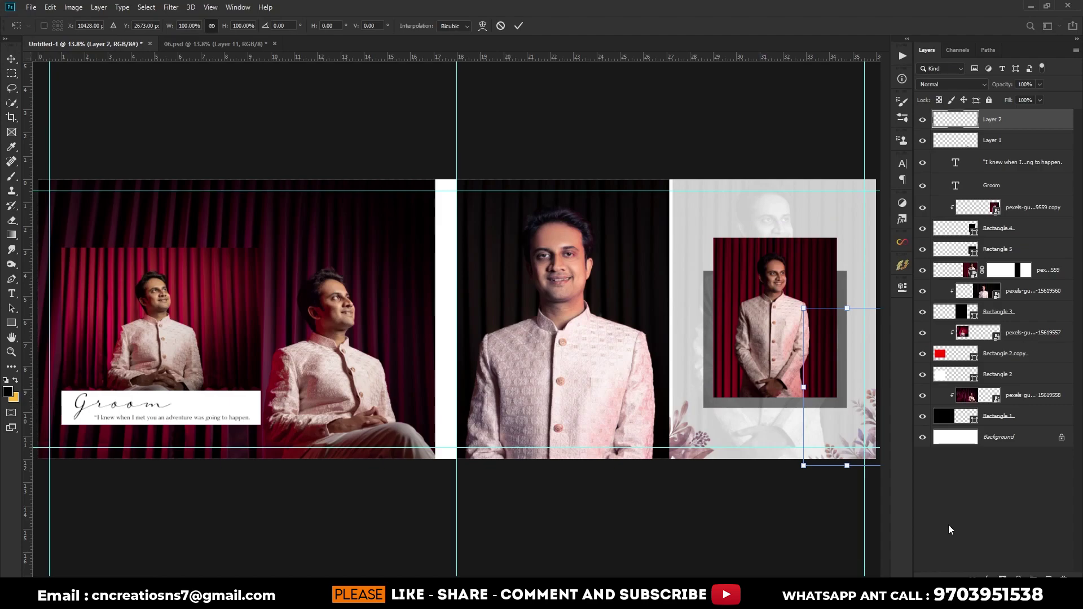
left_click_drag(819, 424, 730, 328)
right_click(758, 348)
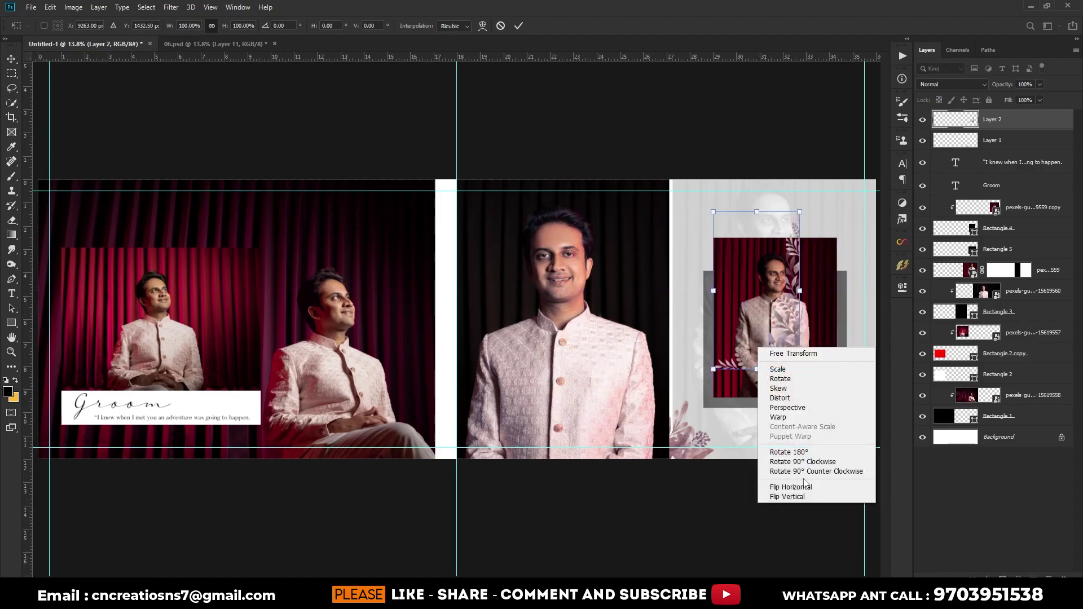
left_click(801, 496)
left_click_drag(761, 277, 833, 250)
key("Return")
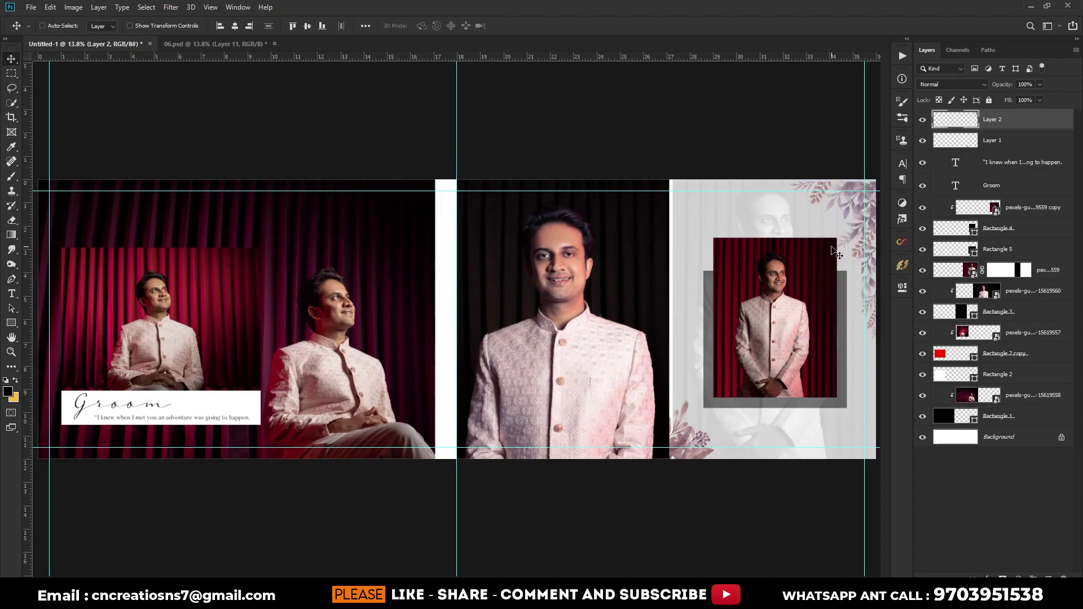